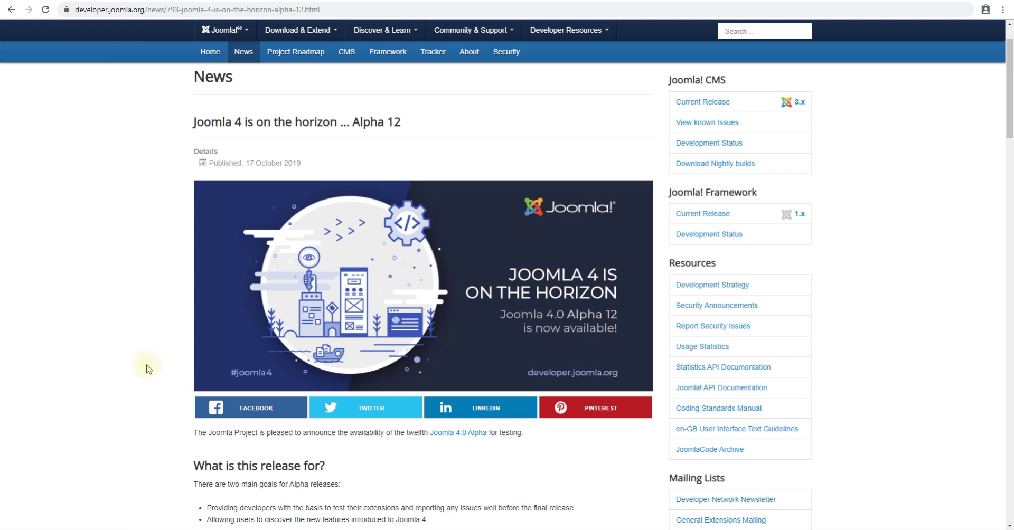
Read the Joomla 4.0 Alpha 12 announcement, covering the new features and the differences between Alpha 11 and Alpha 12
{"action": "scroll", "coordinate": [148, 369], "scroll_direction": "down", "scroll_amount": 8}
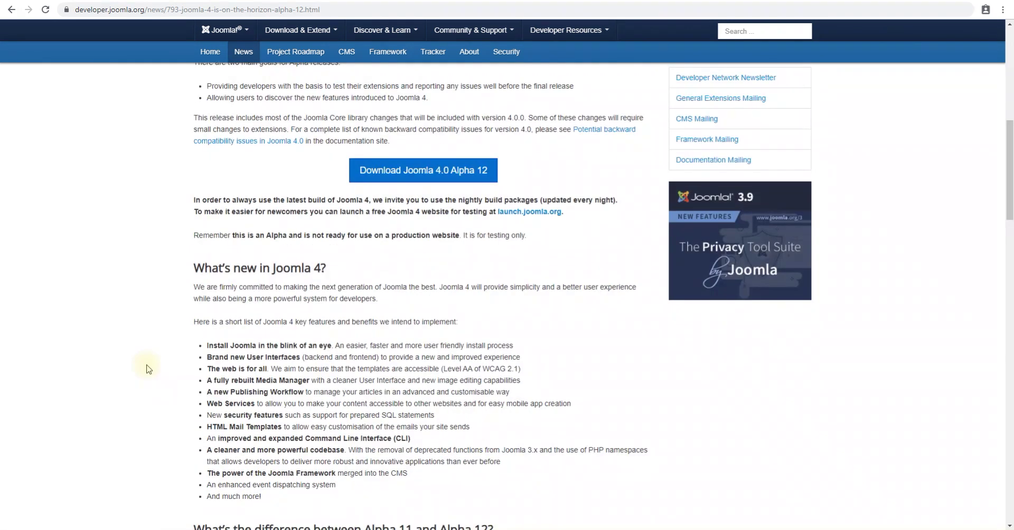
{"action": "scroll", "coordinate": [148, 369], "scroll_direction": "down", "scroll_amount": 3}
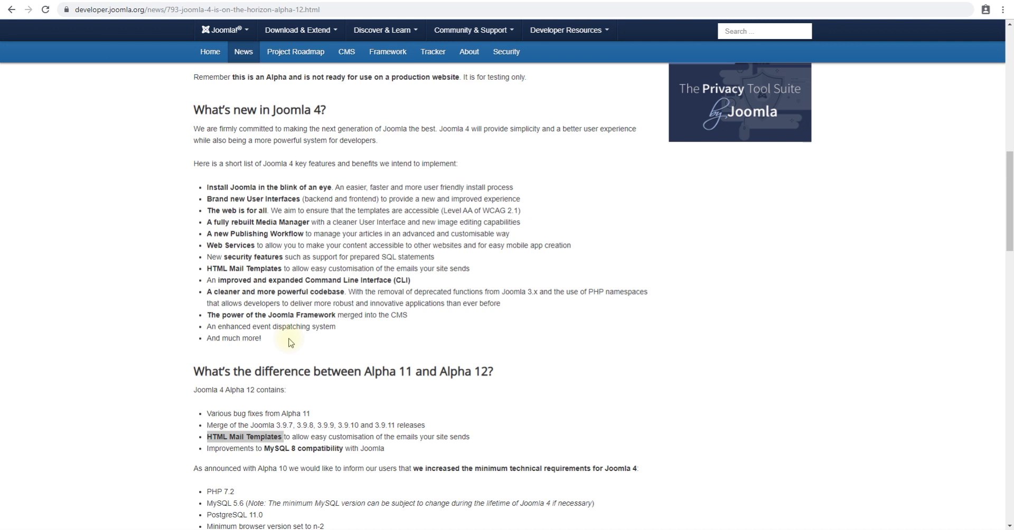
{"action": "scroll", "coordinate": [291, 342], "scroll_direction": "down", "scroll_amount": 2}
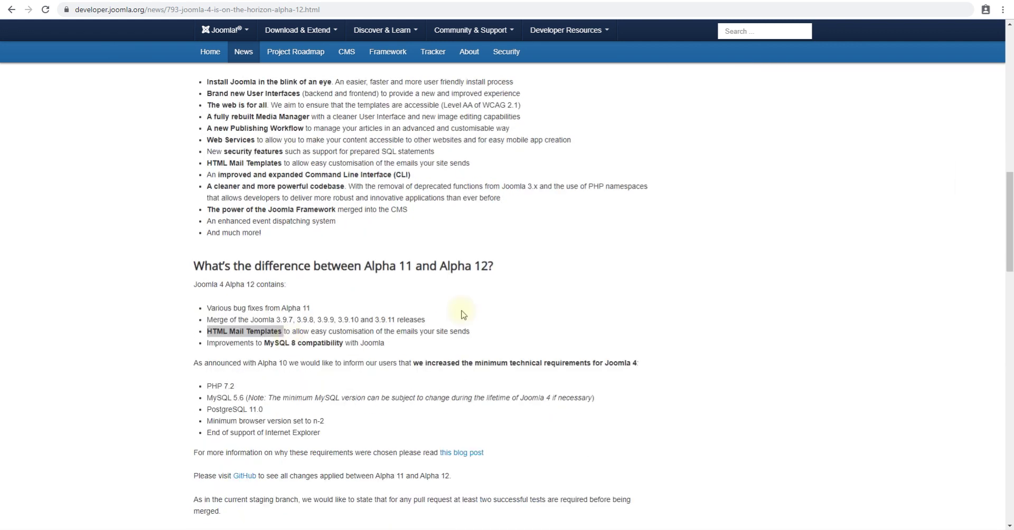
{"action": "left_click_drag", "start_coordinate": [239, 310], "coordinate": [326, 320]}
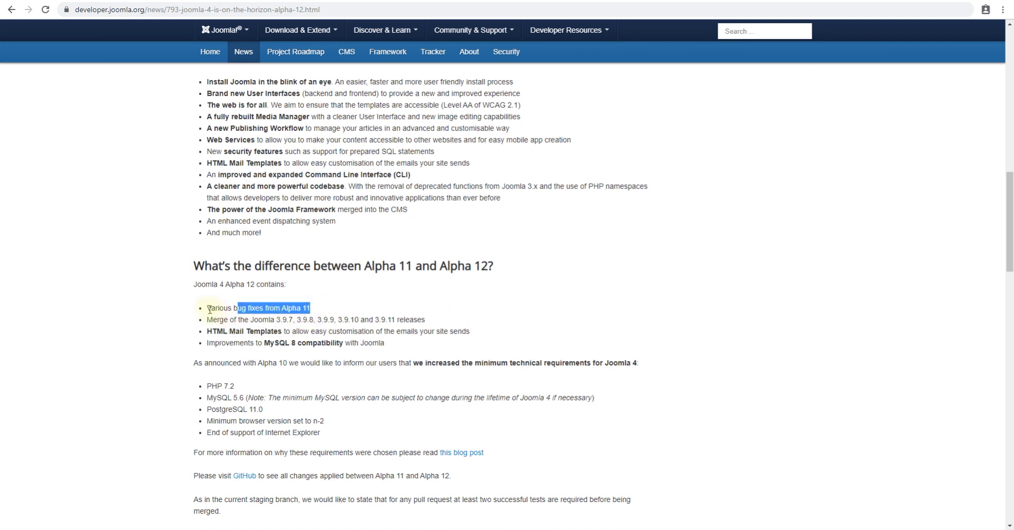
{"action": "left_click_drag", "start_coordinate": [207, 308], "coordinate": [315, 308]}
{"action": "left_click_drag", "start_coordinate": [218, 320], "coordinate": [398, 335]}
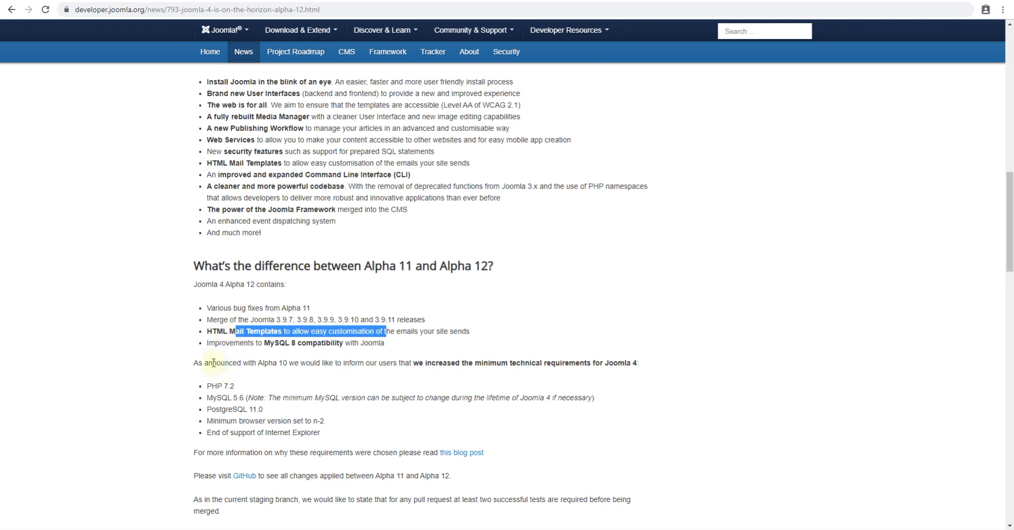
{"action": "left_click", "coordinate": [214, 331]}
{"action": "left_click_drag", "start_coordinate": [215, 331], "coordinate": [475, 331]}
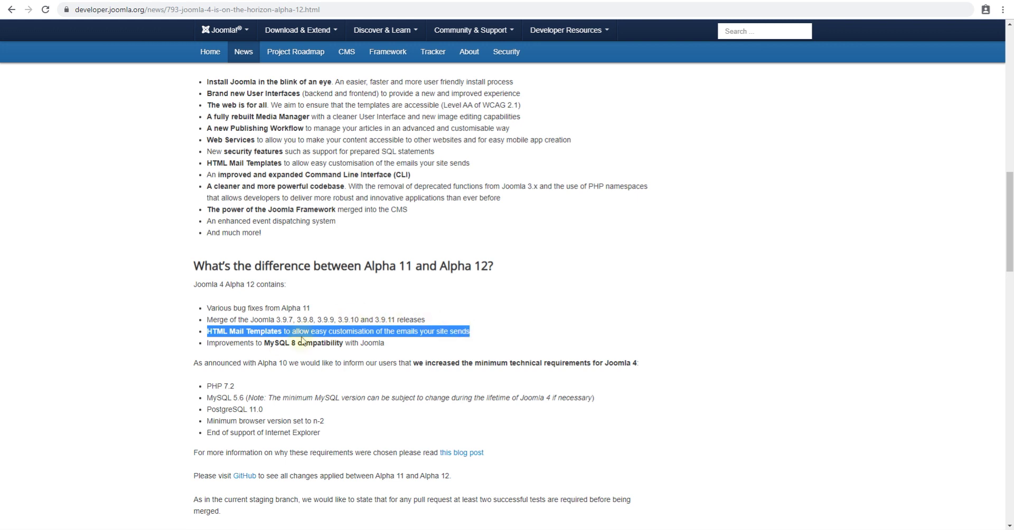
{"action": "left_click", "coordinate": [209, 342]}
{"action": "left_click_drag", "start_coordinate": [209, 342], "coordinate": [288, 344]}
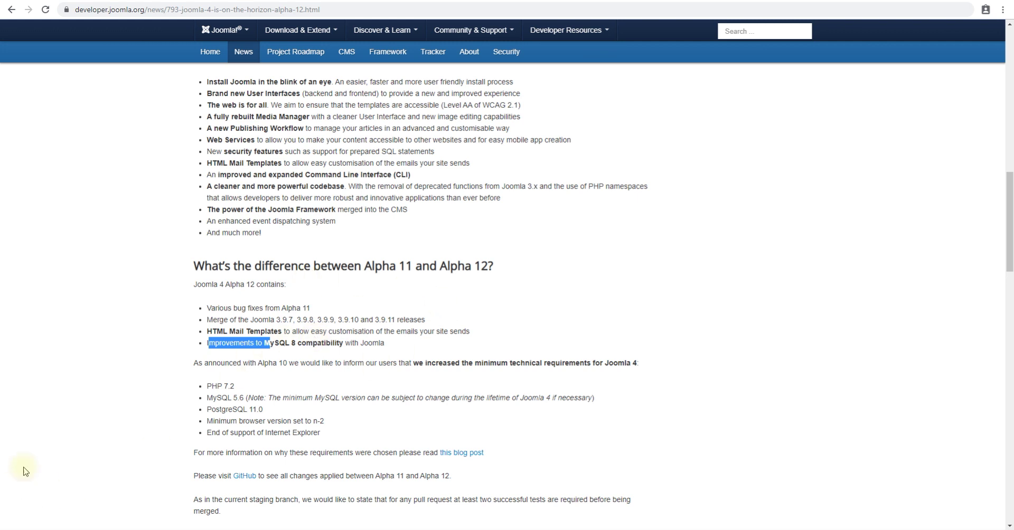
{"action": "left_click_drag", "start_coordinate": [213, 332], "coordinate": [265, 332]}
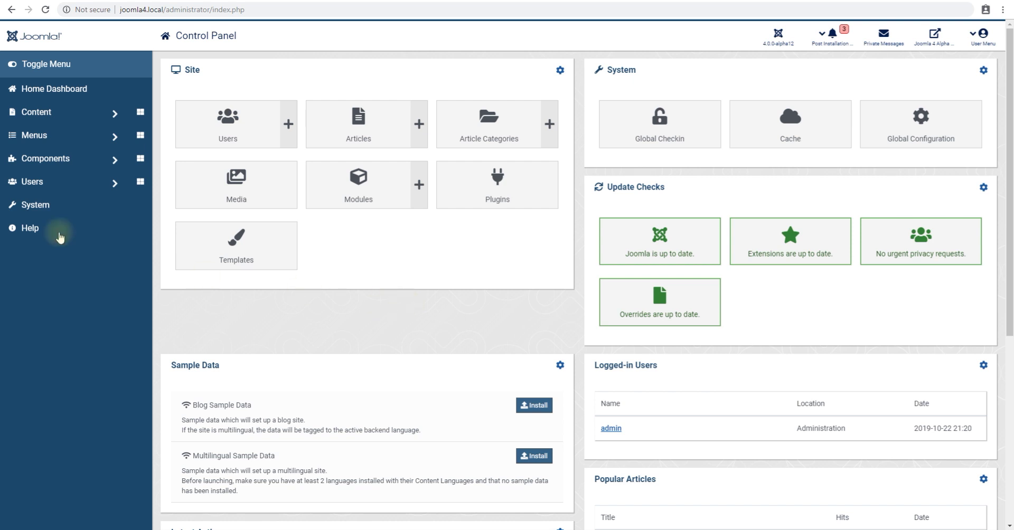
Open the list of mail templates from the administrator's System dashboard
{"action": "left_click", "coordinate": [43, 213]}
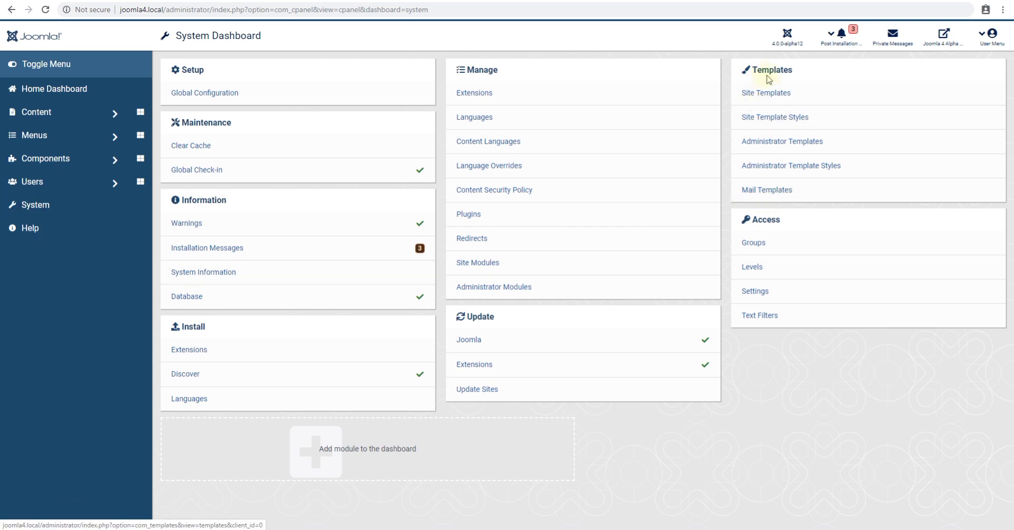
{"action": "left_click", "coordinate": [771, 188]}
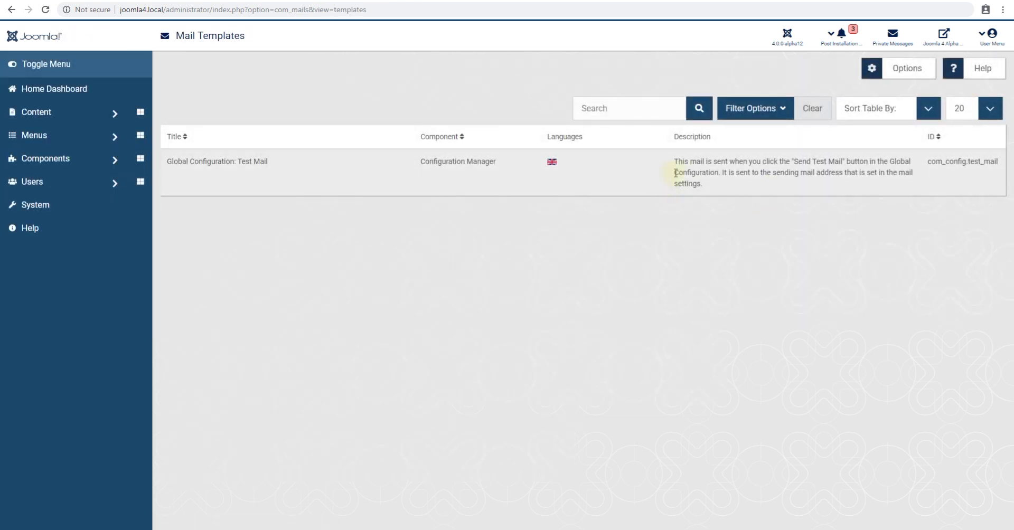
Examine the Global Configuration: Test Mail entry's title, component and description, and check the list's filter options
{"action": "left_click", "coordinate": [261, 167]}
{"action": "left_click", "coordinate": [177, 162]}
{"action": "left_click_drag", "start_coordinate": [177, 162], "coordinate": [266, 161]}
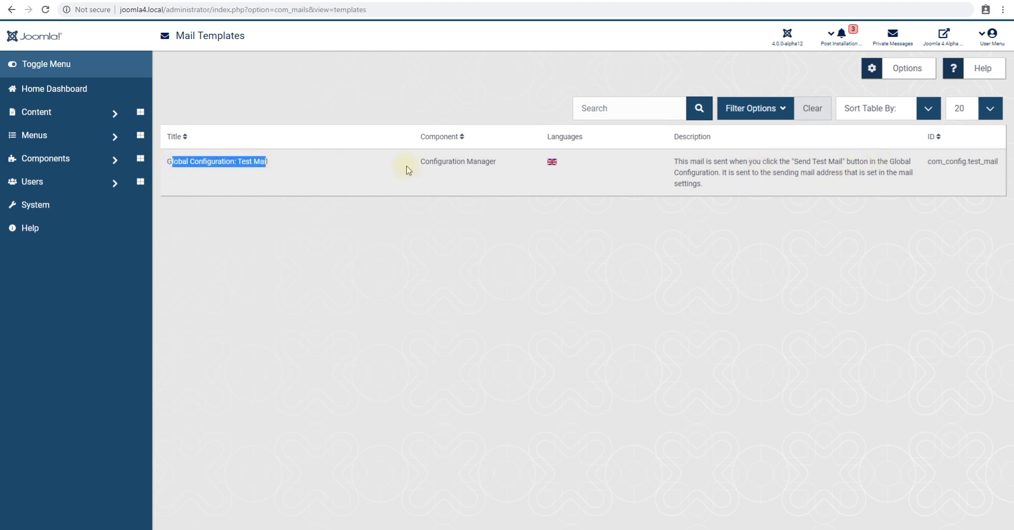
{"action": "left_click_drag", "start_coordinate": [403, 165], "coordinate": [489, 161]}
{"action": "left_click_drag", "start_coordinate": [697, 163], "coordinate": [728, 174]}
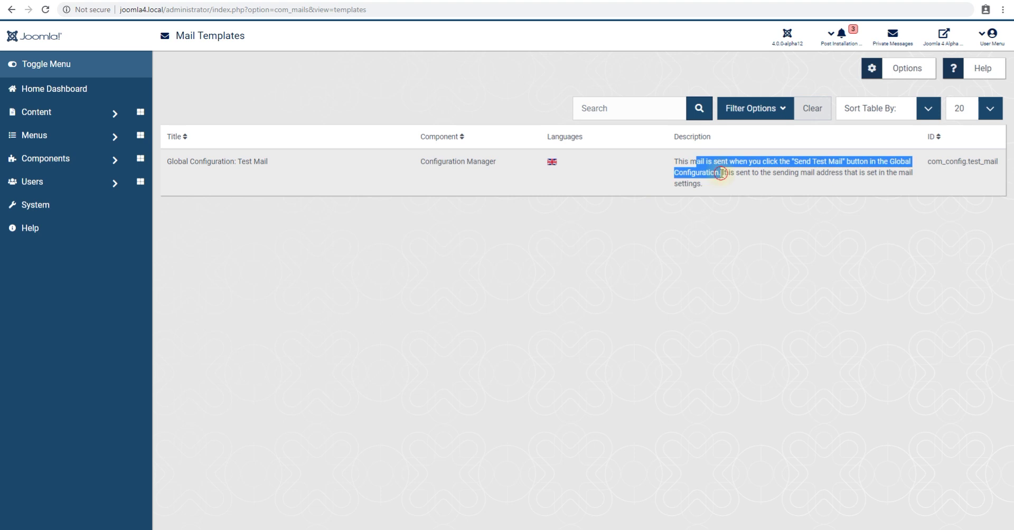
{"action": "left_click", "coordinate": [741, 174]}
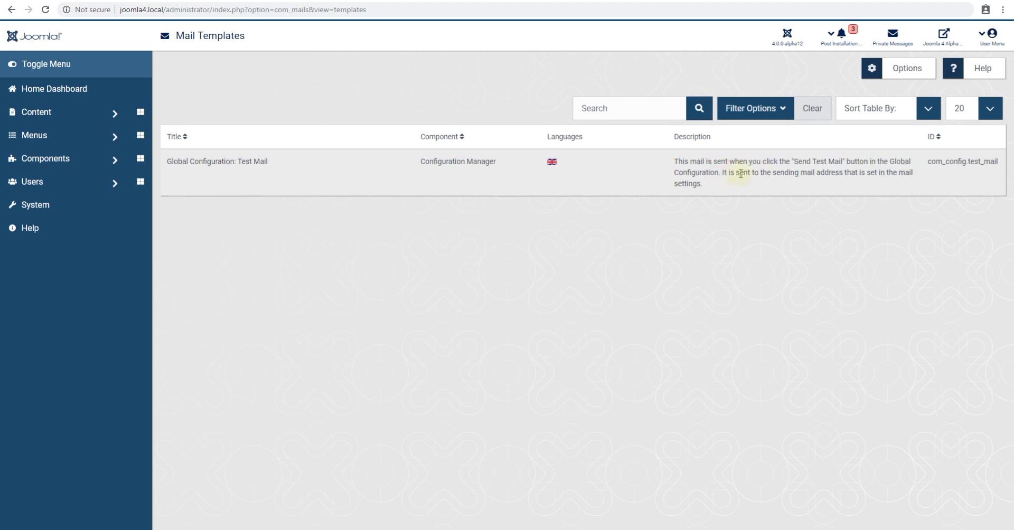
{"action": "left_click", "coordinate": [760, 114]}
{"action": "left_click", "coordinate": [760, 114]}
{"action": "left_click", "coordinate": [243, 168]}
{"action": "left_click", "coordinate": [236, 160]}
{"action": "left_click_drag", "start_coordinate": [674, 161], "coordinate": [717, 168]}
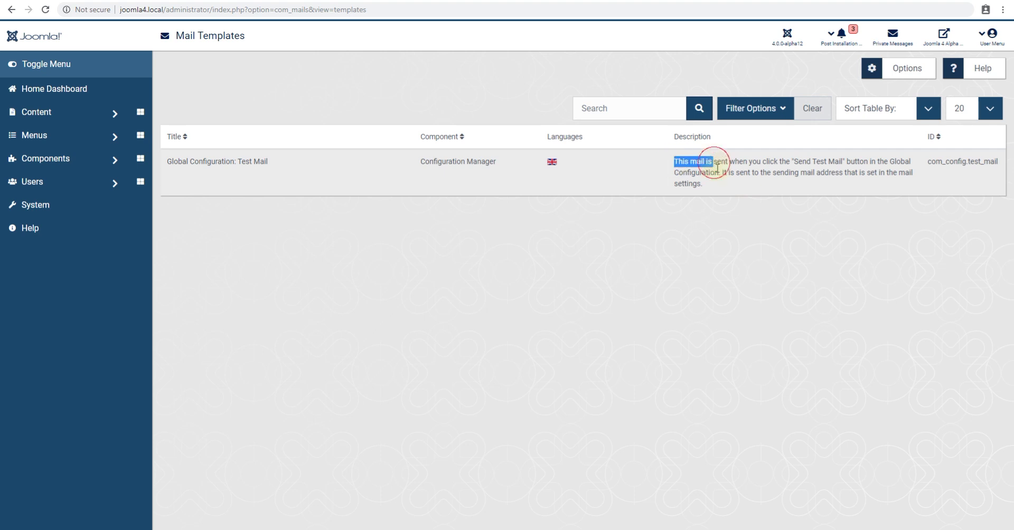
Open the English version of the Global Configuration: Test Mail template for editing
{"action": "left_click", "coordinate": [552, 164]}
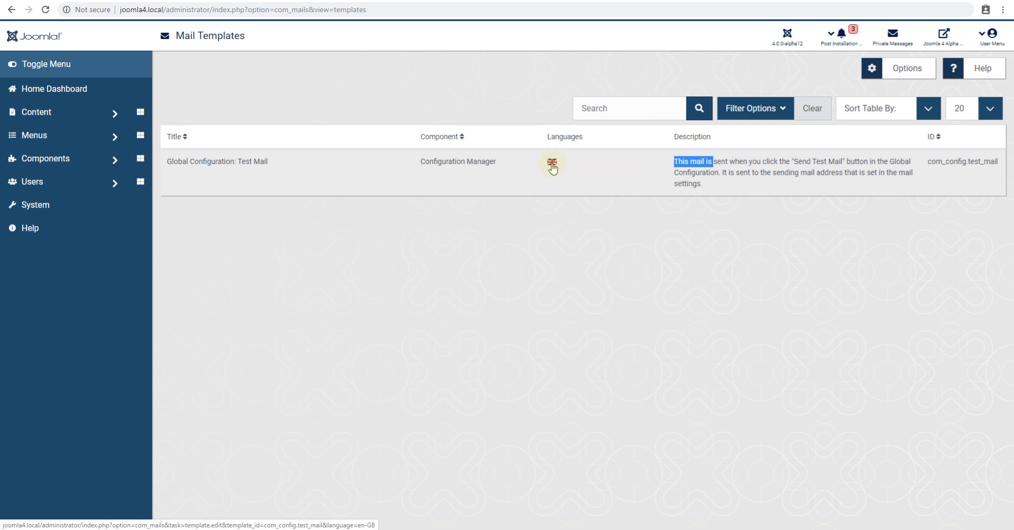
{"action": "left_click", "coordinate": [551, 165]}
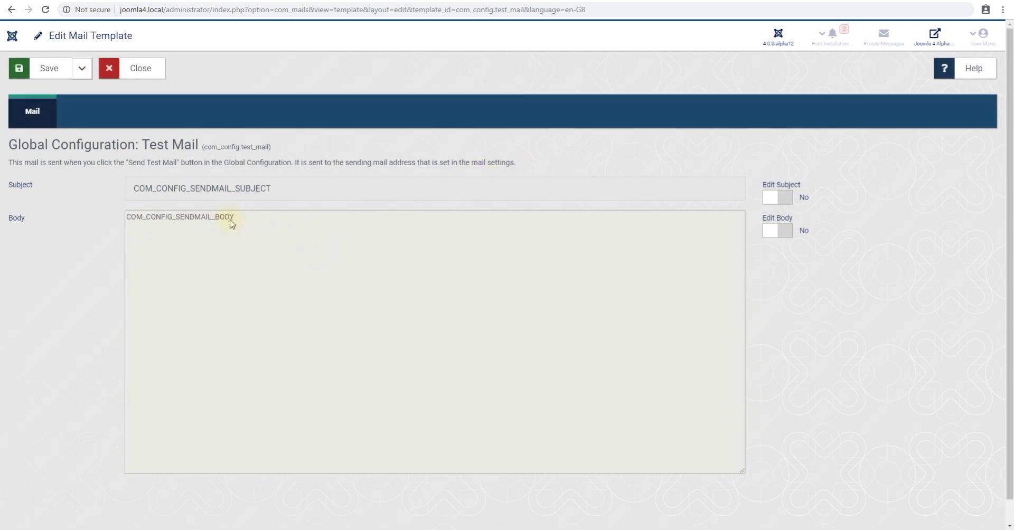
{"action": "left_click", "coordinate": [789, 207]}
{"action": "left_click", "coordinate": [779, 231]}
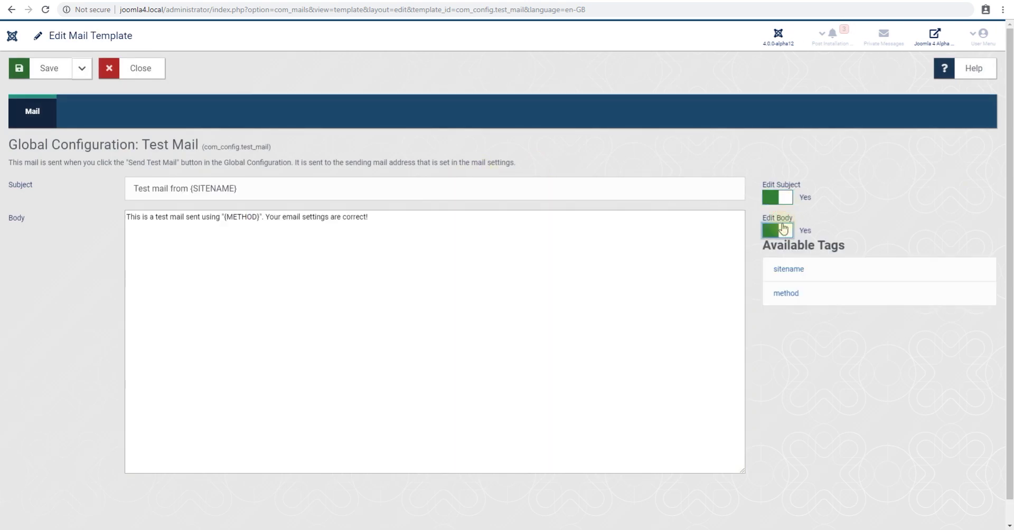
{"action": "left_click", "coordinate": [778, 197]}
{"action": "left_click", "coordinate": [779, 231]}
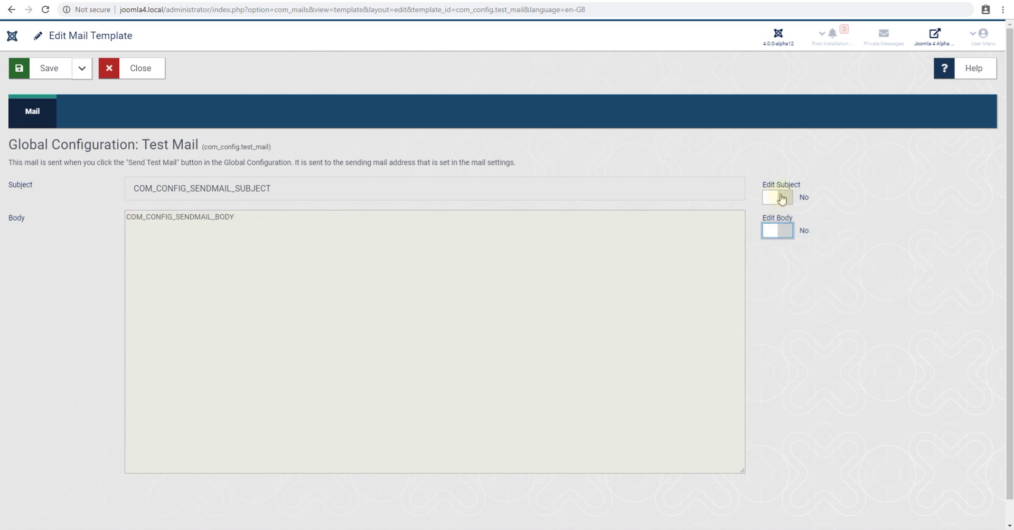
Examine the language constants used for the template's default subject and body, and check the available save options
{"action": "left_click_drag", "start_coordinate": [156, 190], "coordinate": [227, 201]}
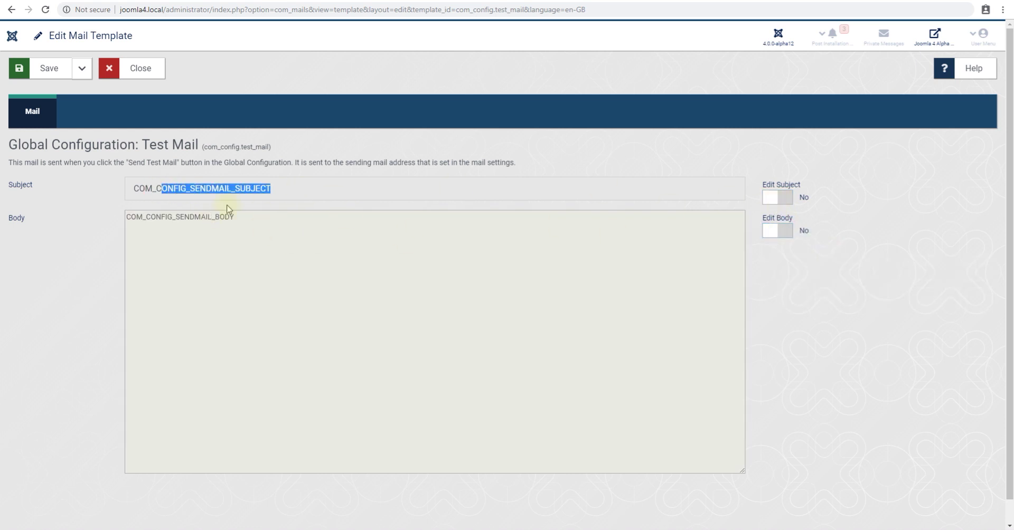
{"action": "left_click_drag", "start_coordinate": [146, 217], "coordinate": [234, 218]}
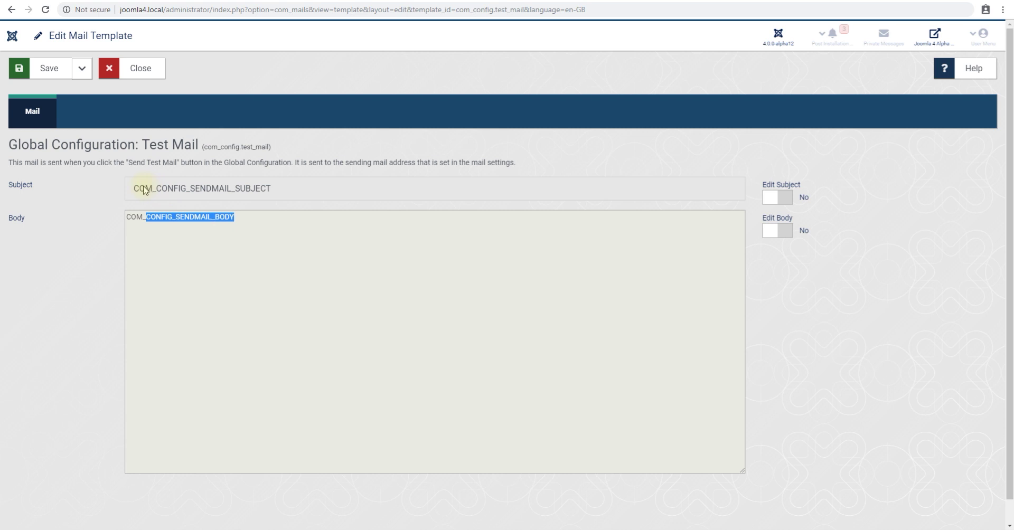
{"action": "left_click_drag", "start_coordinate": [139, 188], "coordinate": [340, 197]}
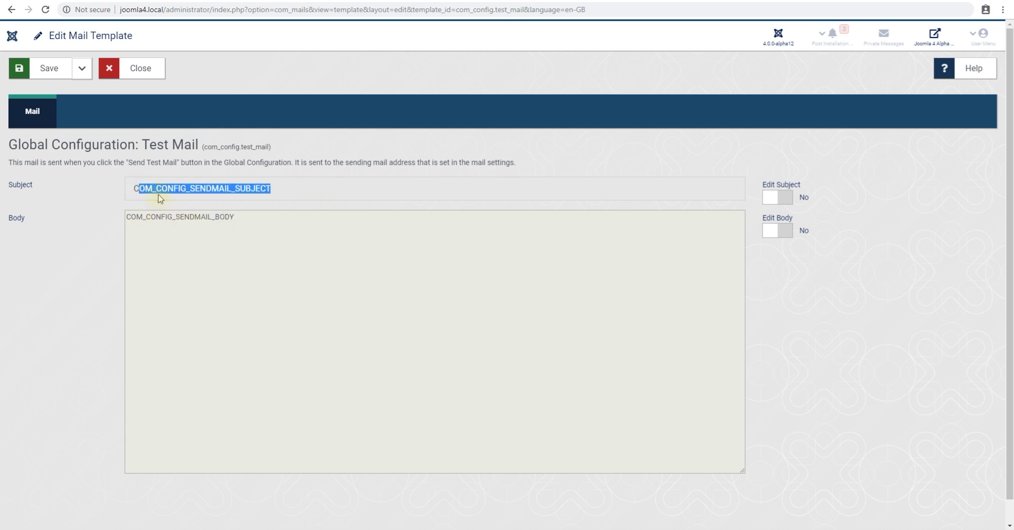
{"action": "left_click_drag", "start_coordinate": [131, 189], "coordinate": [292, 191]}
{"action": "left_click_drag", "start_coordinate": [137, 218], "coordinate": [251, 223]}
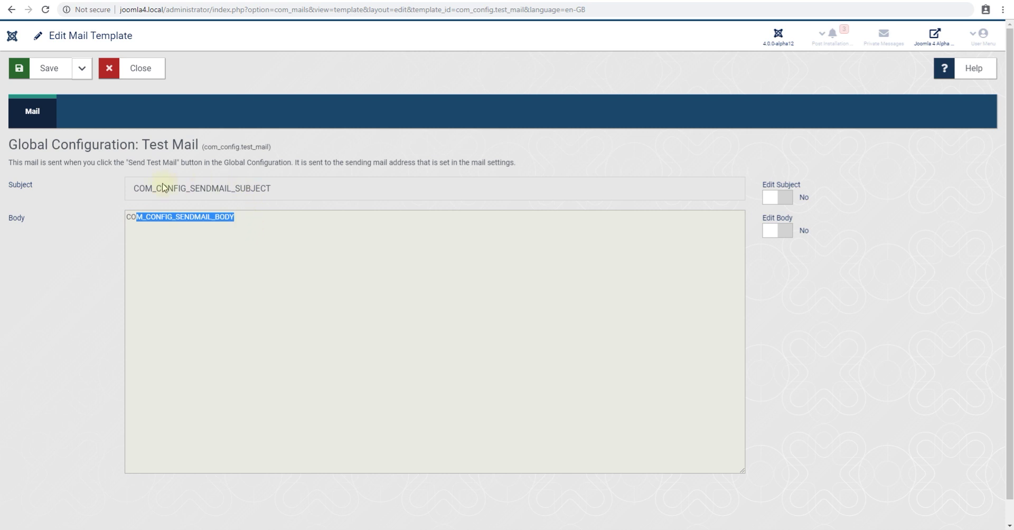
{"action": "left_click_drag", "start_coordinate": [132, 189], "coordinate": [295, 194]}
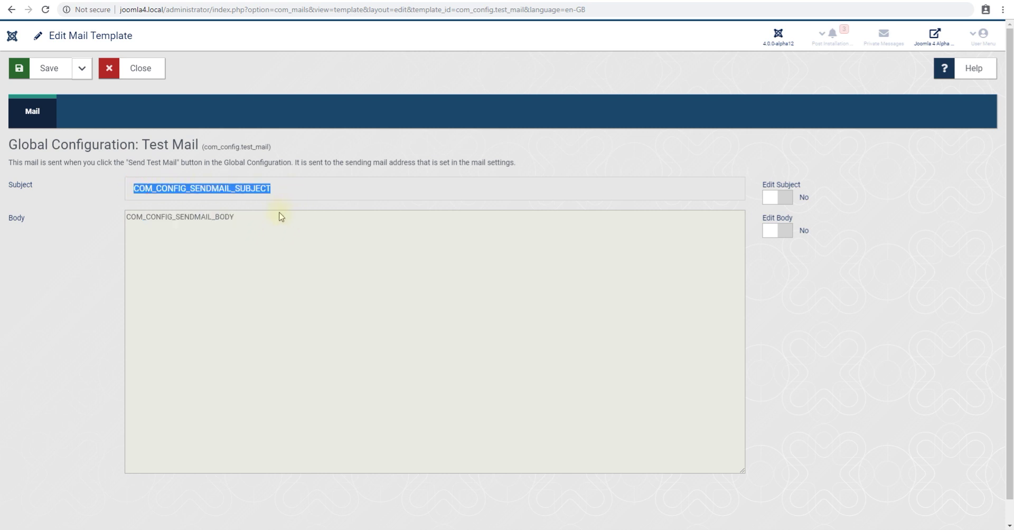
{"action": "left_click_drag", "start_coordinate": [260, 224], "coordinate": [129, 225]}
{"action": "left_click_drag", "start_coordinate": [136, 190], "coordinate": [285, 196]}
{"action": "left_click", "coordinate": [82, 68]}
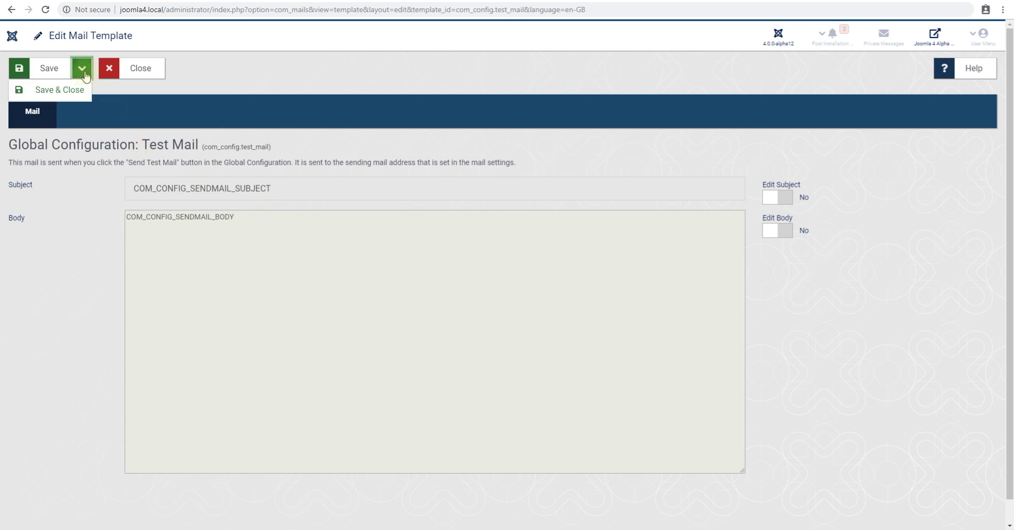
Enable Edit Subject and Edit Body for the Test Mail template and review the subject text
{"action": "left_click", "coordinate": [776, 196]}
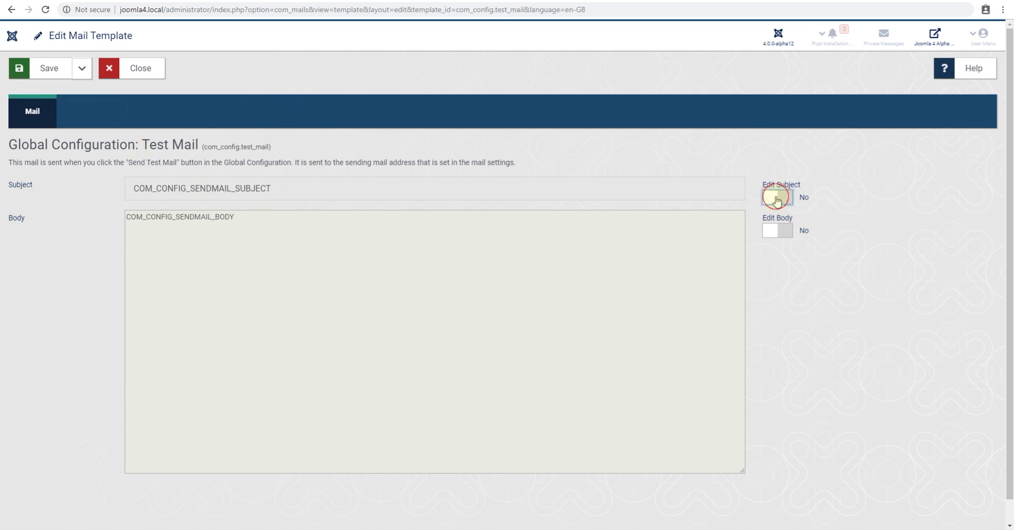
{"action": "left_click", "coordinate": [779, 231]}
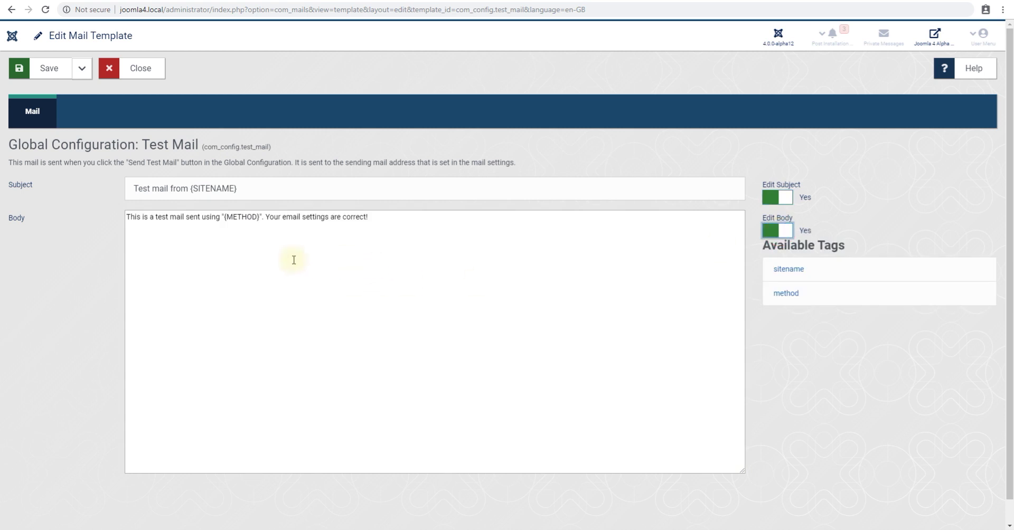
{"action": "left_click_drag", "start_coordinate": [132, 189], "coordinate": [253, 190]}
{"action": "left_click", "coordinate": [253, 190]}
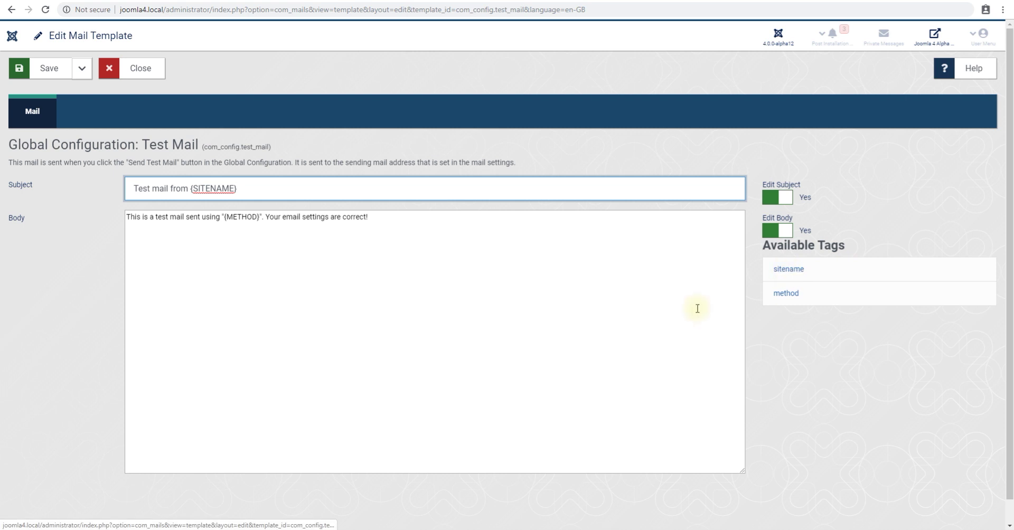
Insert {METHOD}{SITENAME}{METHOD} before the body's sentence and {SITENAME} below it after a blank line
{"action": "left_click", "coordinate": [644, 297]}
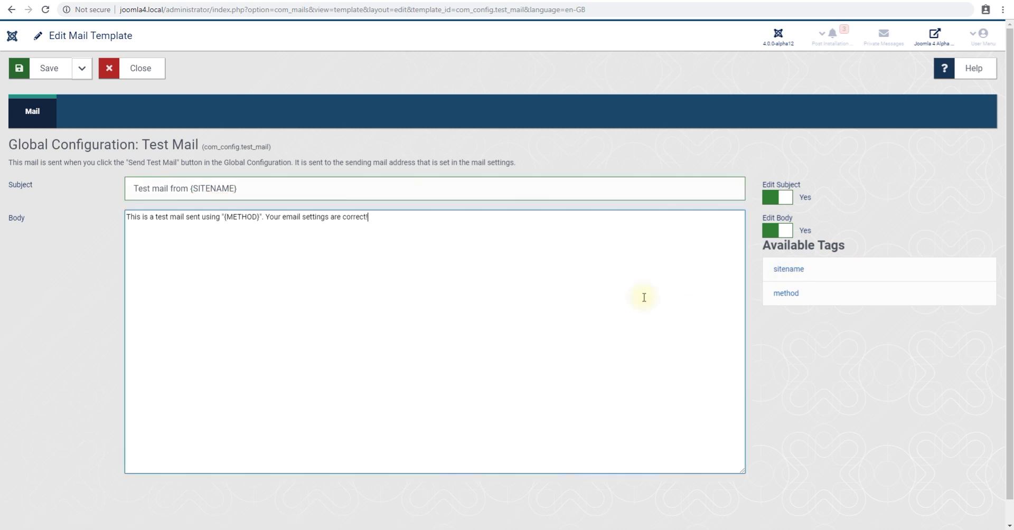
{"action": "left_click", "coordinate": [788, 268]}
{"action": "left_click", "coordinate": [790, 296]}
{"action": "left_click", "coordinate": [787, 268]}
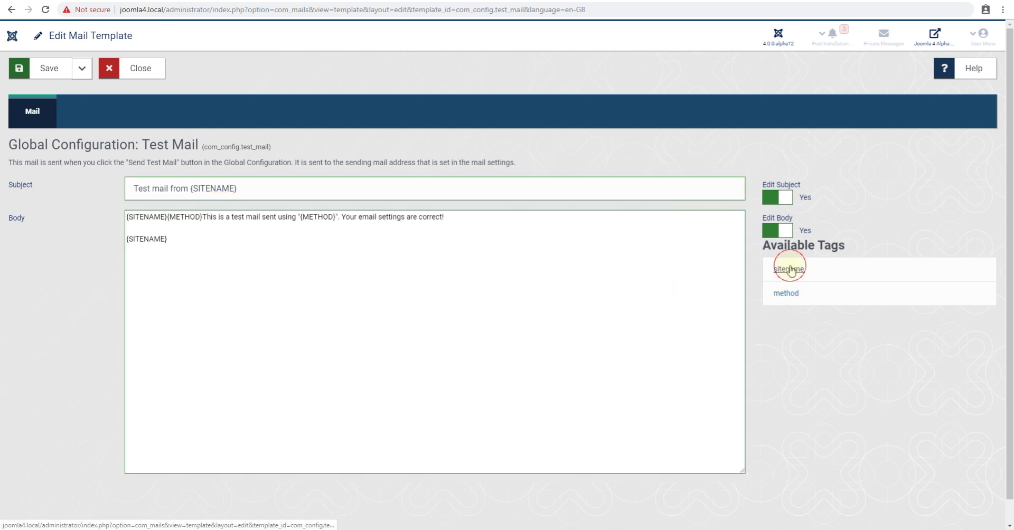
{"action": "left_click", "coordinate": [786, 293]}
{"action": "left_click", "coordinate": [456, 302]}
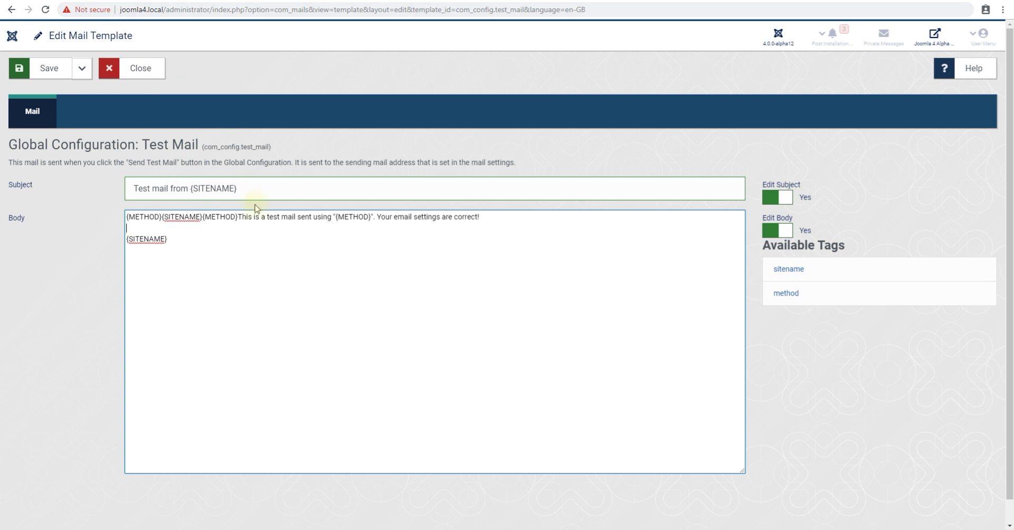
Review the subject's {SITENAME} tag, save the mail template and dismiss the message
{"action": "left_click", "coordinate": [193, 191]}
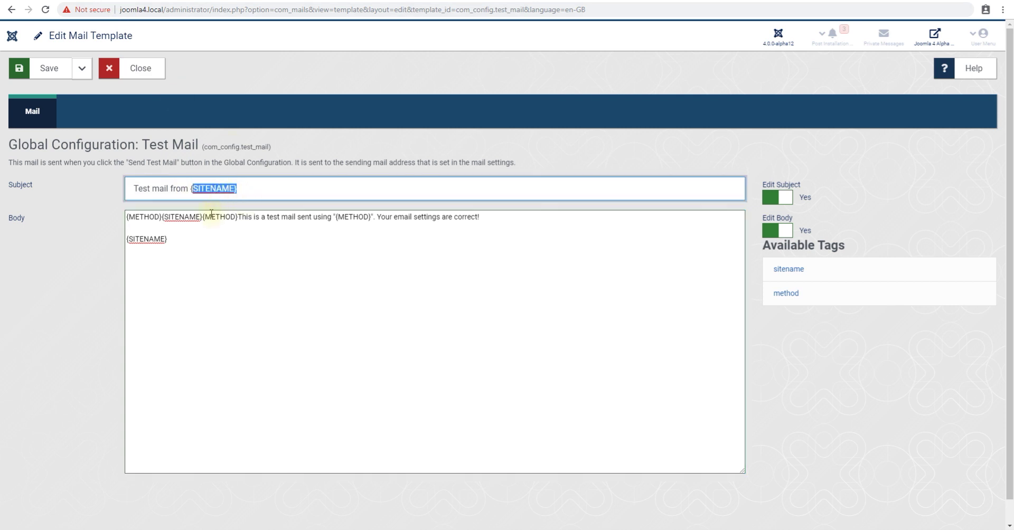
{"action": "left_click_drag", "start_coordinate": [191, 189], "coordinate": [14, 188]}
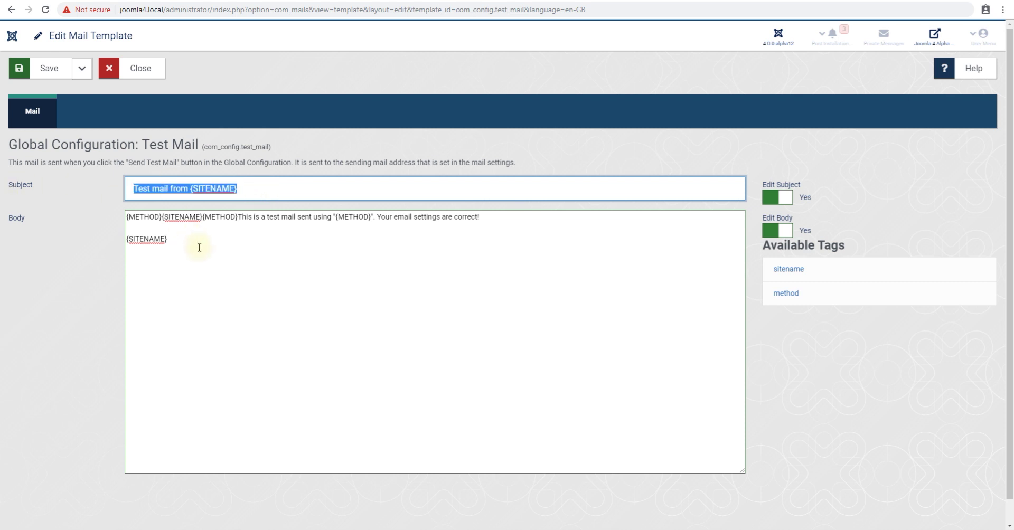
{"action": "key", "text": "Tab"}
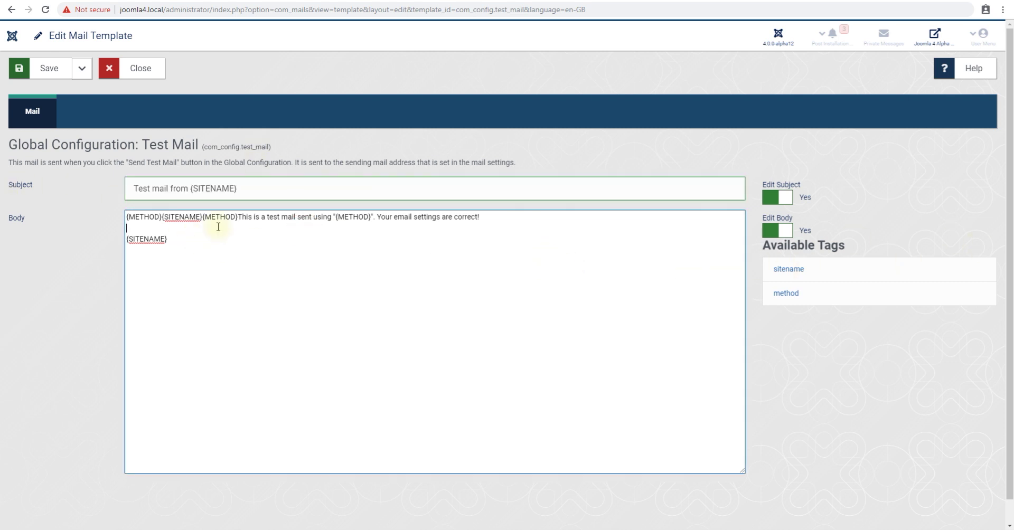
{"action": "left_click", "coordinate": [47, 68]}
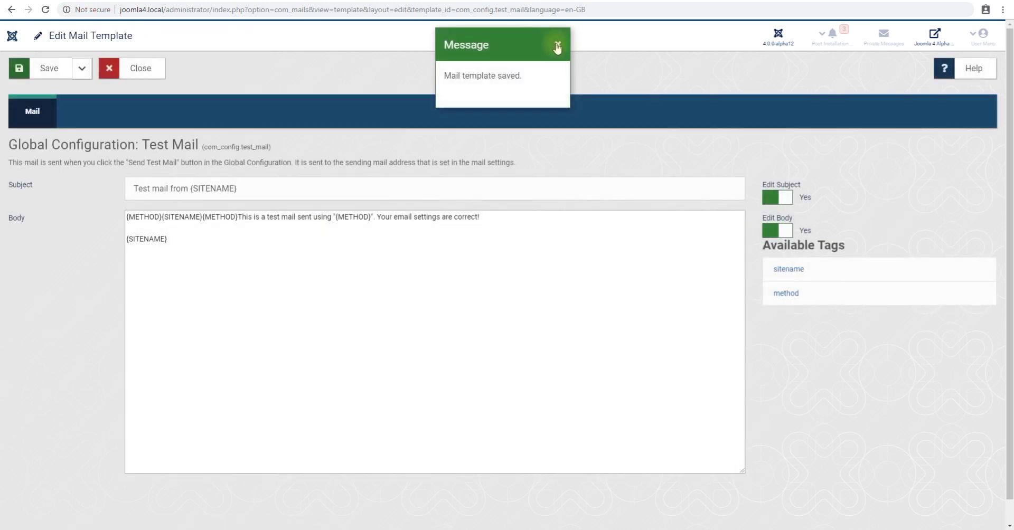
{"action": "left_click", "coordinate": [556, 42]}
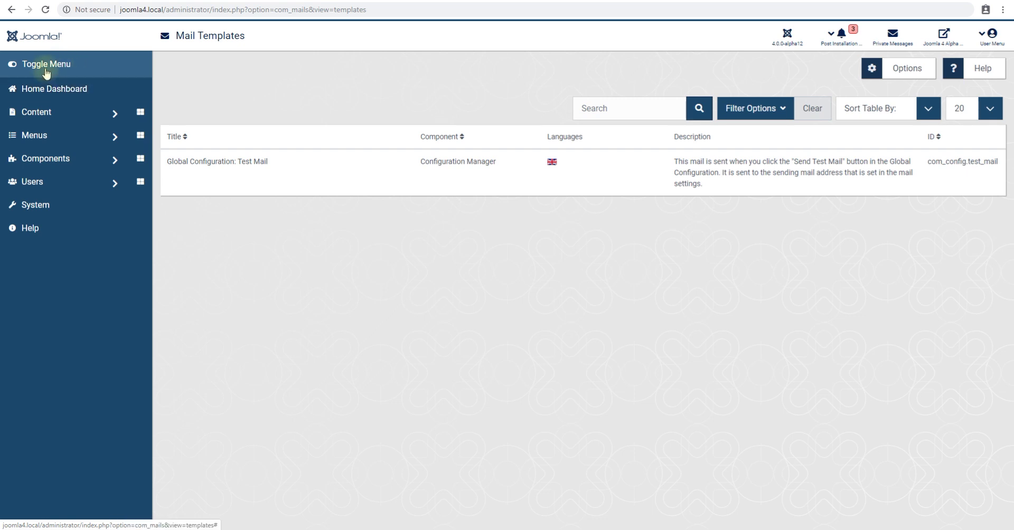
Open the Home Dashboard, examine its control panel modules, and check the collapsed and expanded states of the sidebar menu
{"action": "left_click", "coordinate": [57, 91]}
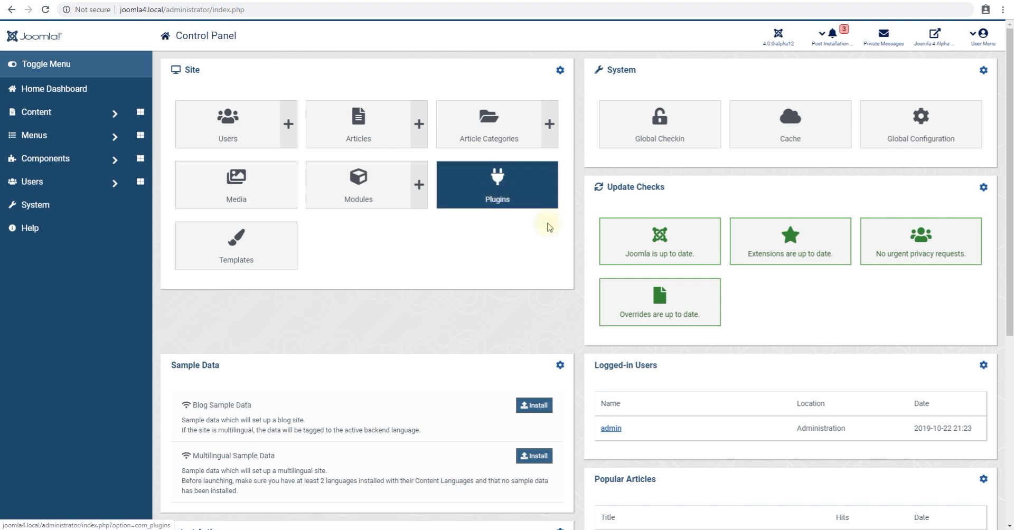
{"action": "scroll", "coordinate": [550, 227], "scroll_direction": "down", "scroll_amount": 4}
{"action": "scroll", "coordinate": [565, 291], "scroll_direction": "down", "scroll_amount": 2}
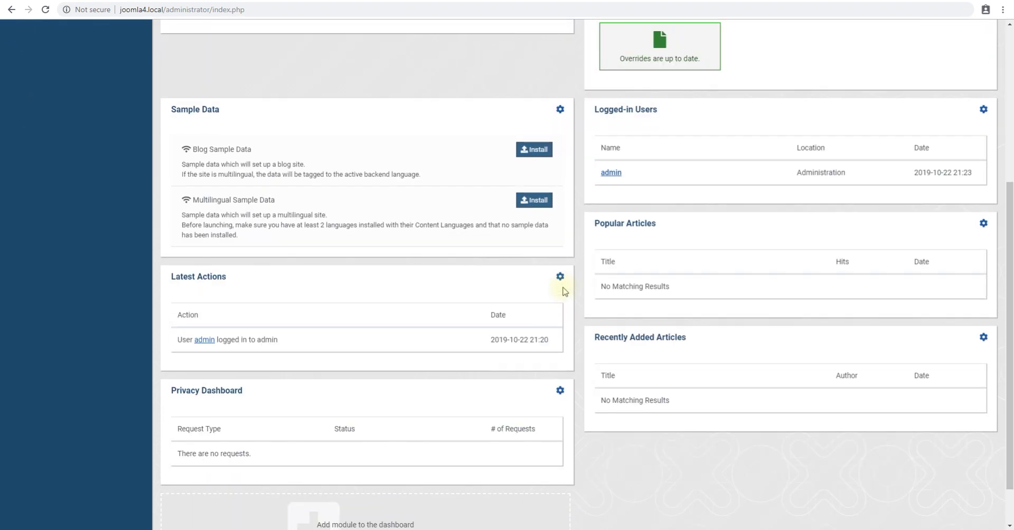
{"action": "scroll", "coordinate": [565, 291], "scroll_direction": "up", "scroll_amount": 5}
{"action": "scroll", "coordinate": [565, 291], "scroll_direction": "up", "scroll_amount": 1}
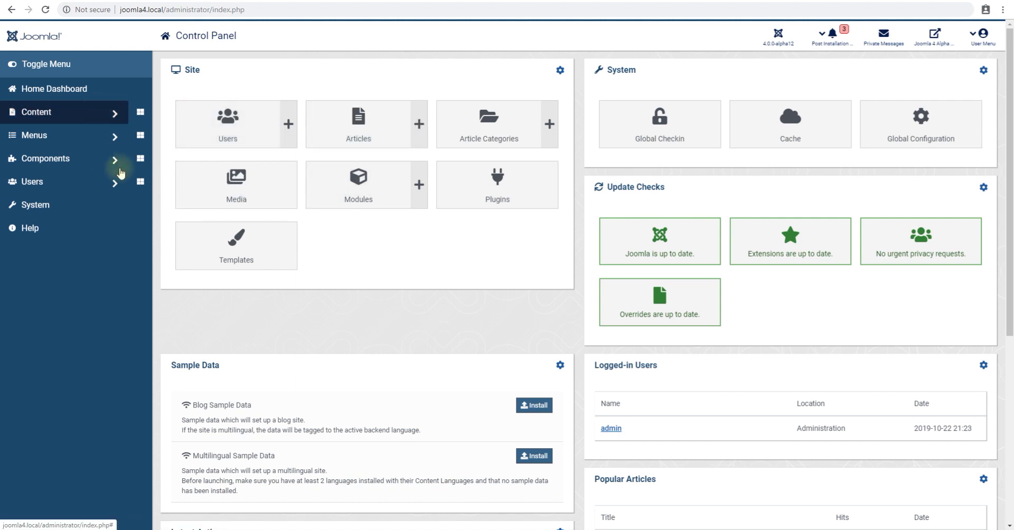
{"action": "left_click", "coordinate": [10, 66]}
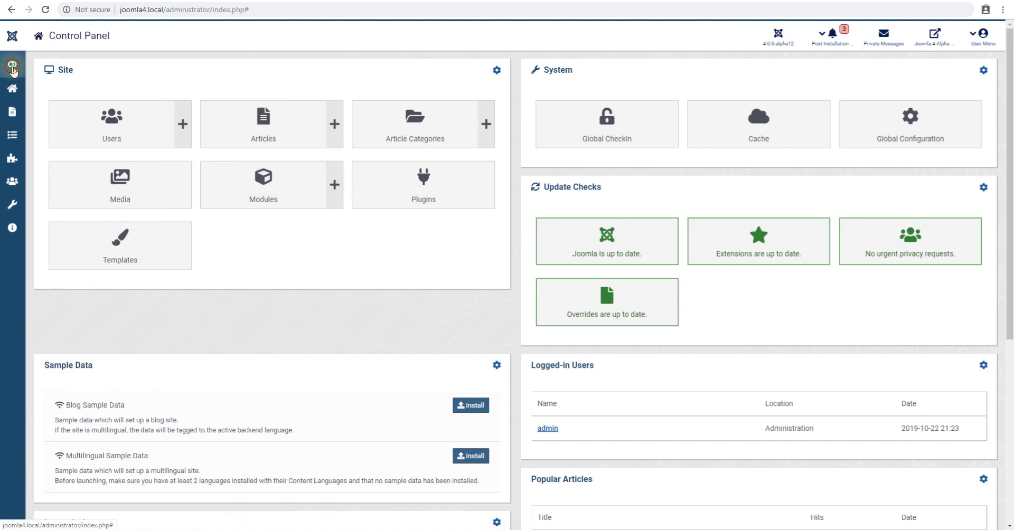
{"action": "left_click", "coordinate": [11, 67]}
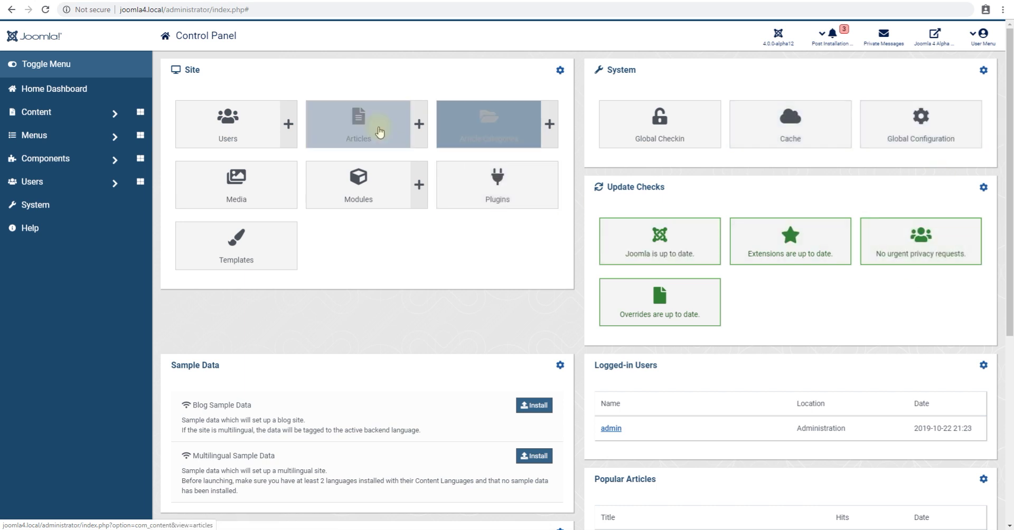
Open a new article form and examine its Configure Edit Screen, Permissions, Publishing, Options, and Images and Links settings
{"action": "left_click", "coordinate": [372, 132]}
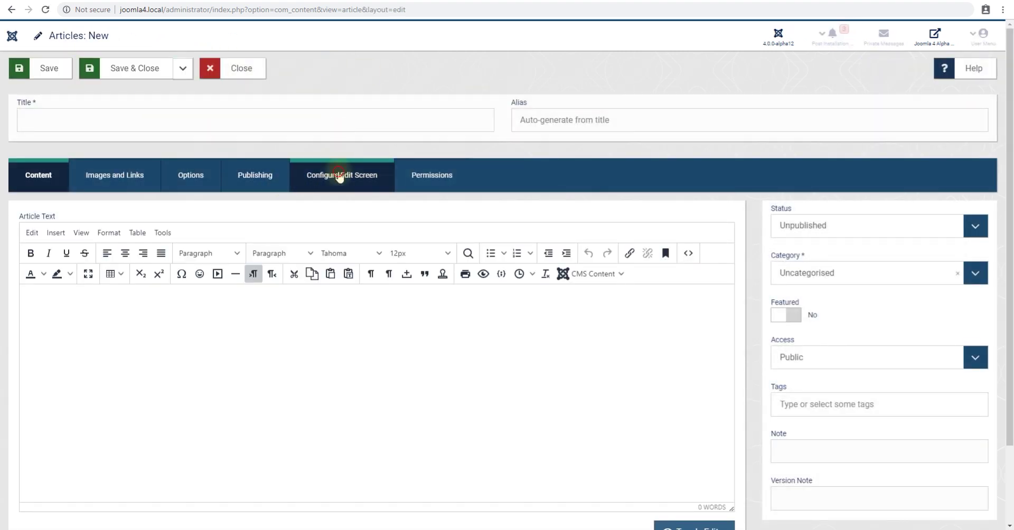
{"action": "left_click", "coordinate": [340, 174]}
{"action": "left_click", "coordinate": [436, 175]}
{"action": "left_click", "coordinate": [211, 176]}
{"action": "left_click", "coordinate": [233, 179]}
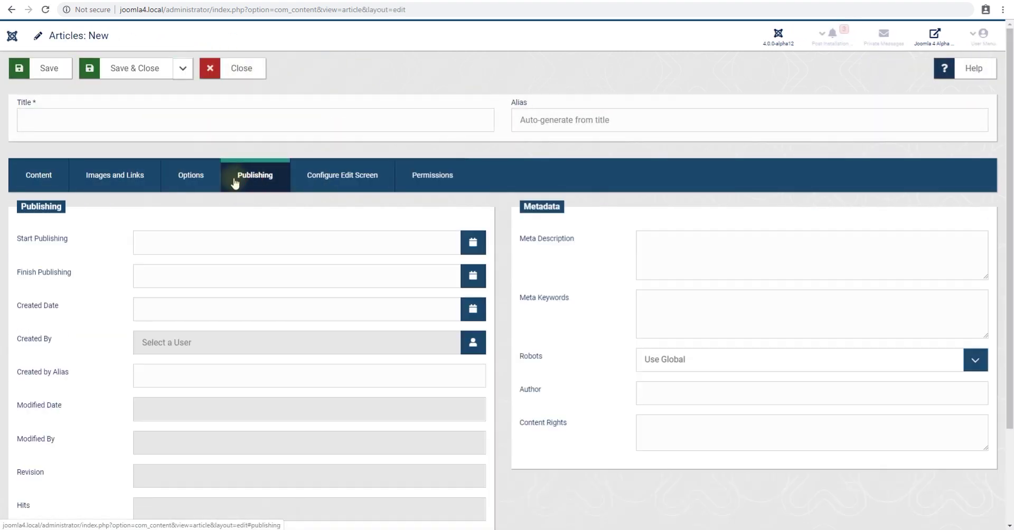
{"action": "left_click", "coordinate": [199, 179]}
{"action": "left_click", "coordinate": [124, 180]}
{"action": "scroll", "coordinate": [409, 342], "scroll_direction": "down", "scroll_amount": 5}
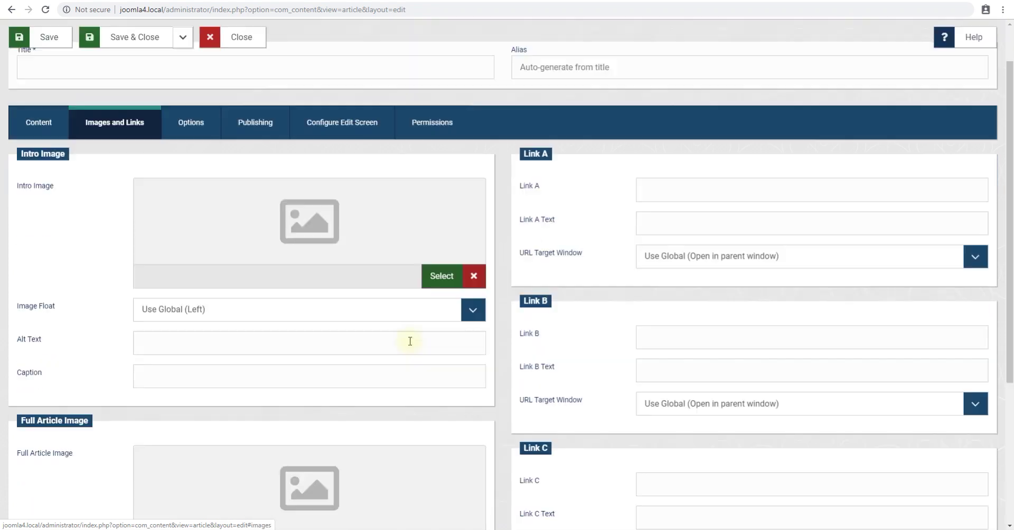
{"action": "scroll", "coordinate": [584, 346], "scroll_direction": "up", "scroll_amount": 5}
{"action": "scroll", "coordinate": [588, 350], "scroll_direction": "up", "scroll_amount": 1}
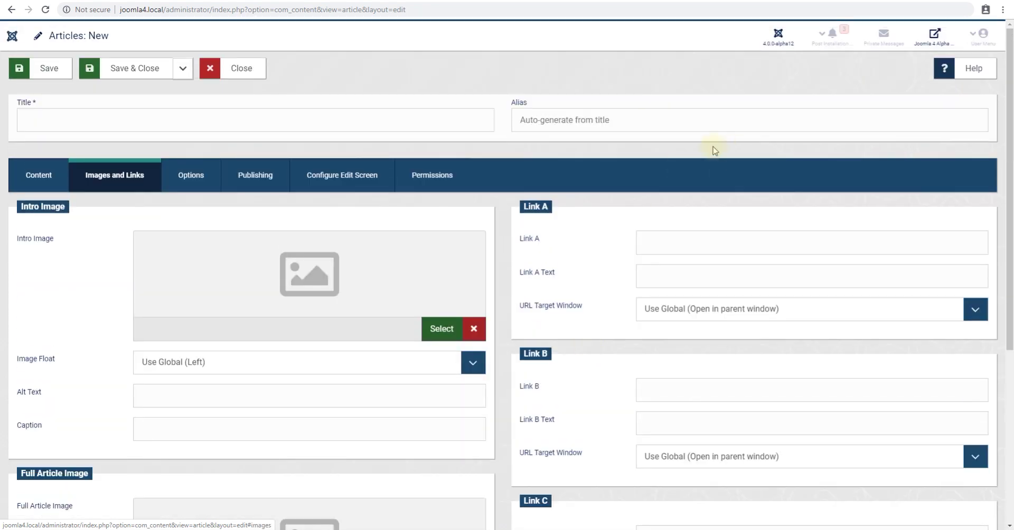
Review the new article's title and alias fields and the editor's CMS Content insert options, and close the article without saving
{"action": "left_click", "coordinate": [628, 111]}
{"action": "left_click", "coordinate": [367, 122]}
{"action": "left_click", "coordinate": [46, 178]}
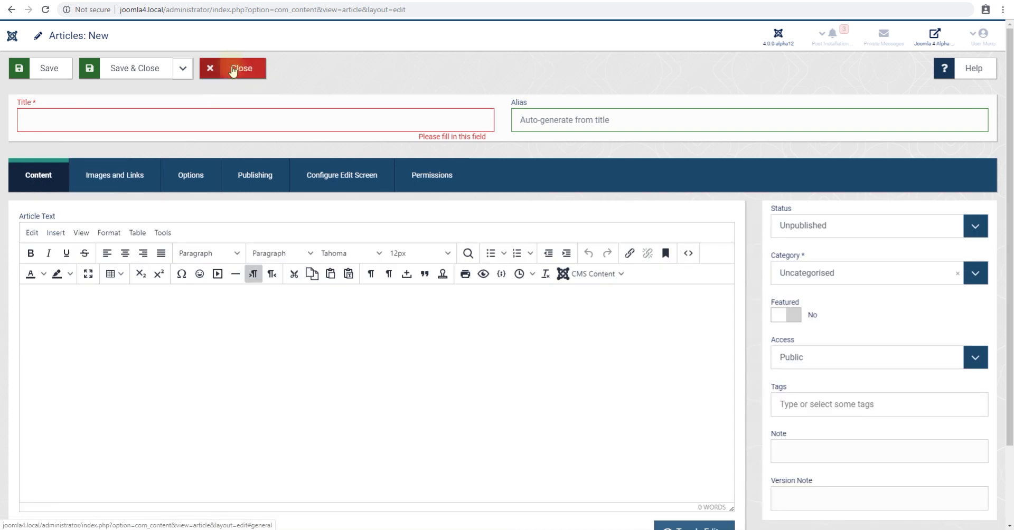
{"action": "scroll", "coordinate": [509, 301], "scroll_direction": "down", "scroll_amount": 2}
{"action": "left_click", "coordinate": [600, 182]}
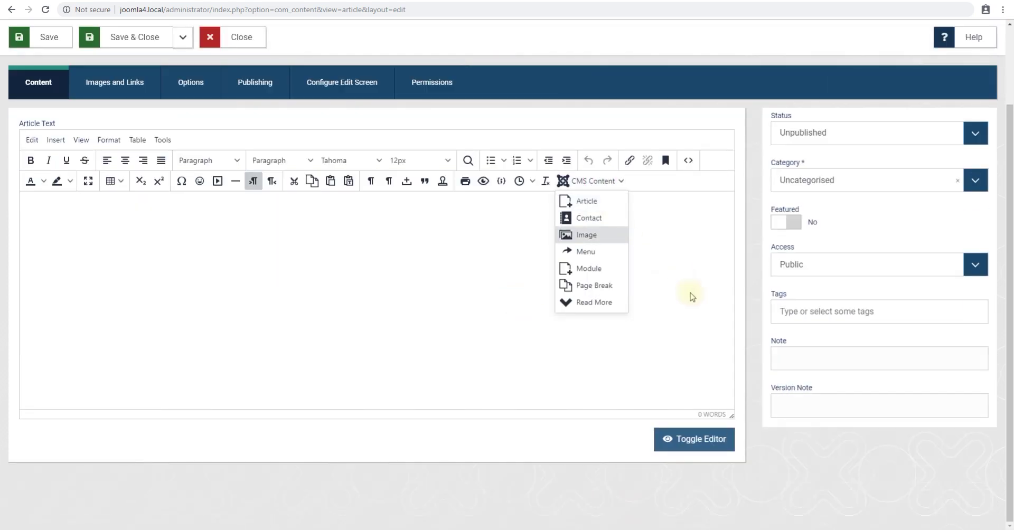
{"action": "left_click", "coordinate": [635, 307]}
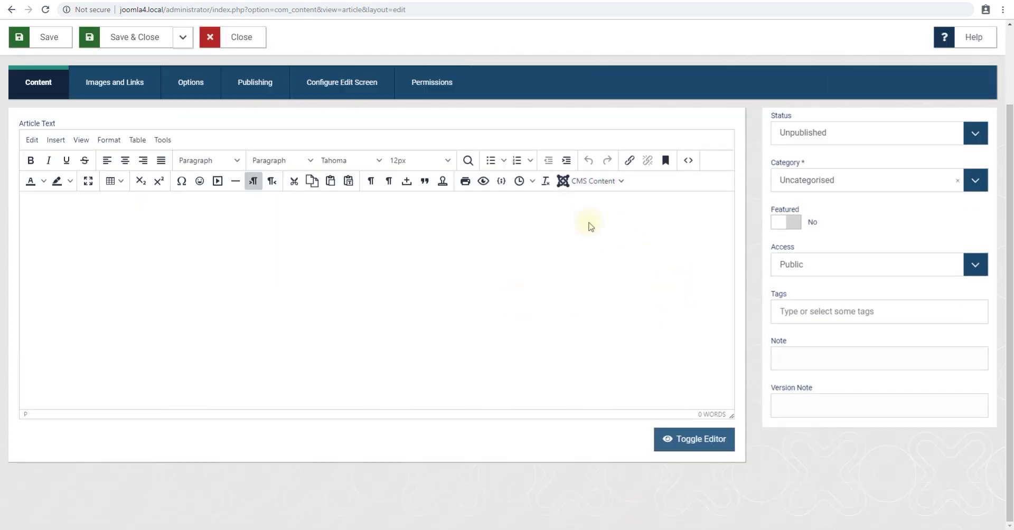
{"action": "scroll", "coordinate": [598, 296], "scroll_direction": "up", "scroll_amount": 2}
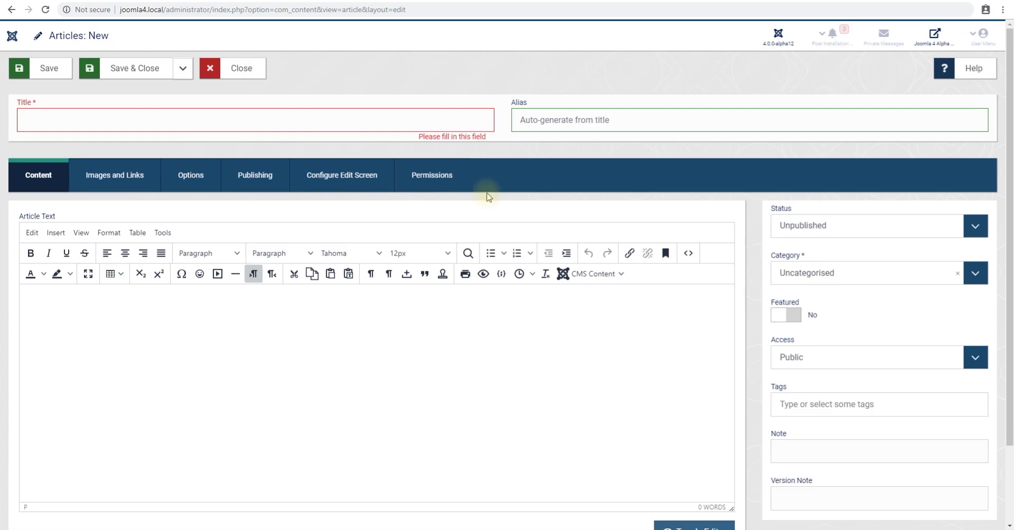
{"action": "left_click", "coordinate": [239, 68]}
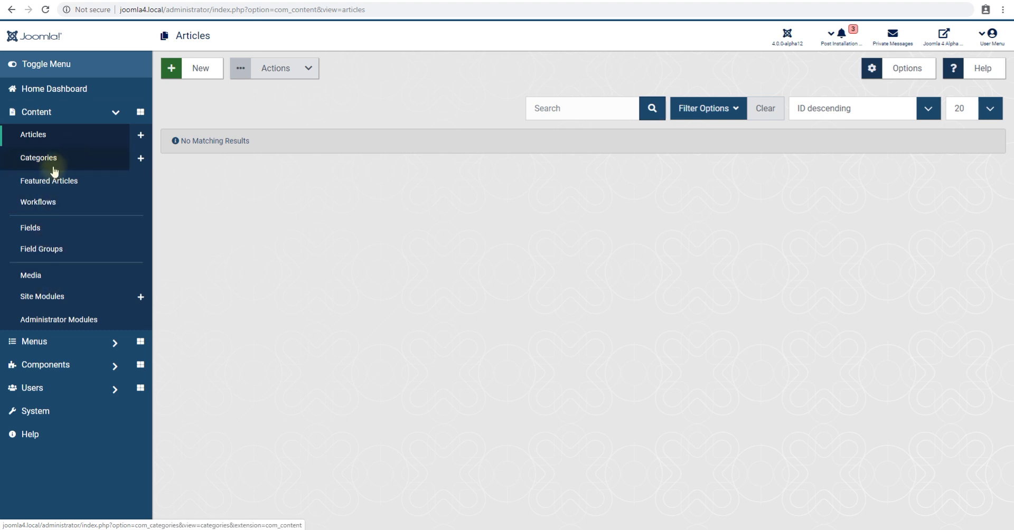
Browse the Menus and Components entries of the administrator menu, including the Banners and Contacts components
{"action": "left_click", "coordinate": [38, 349]}
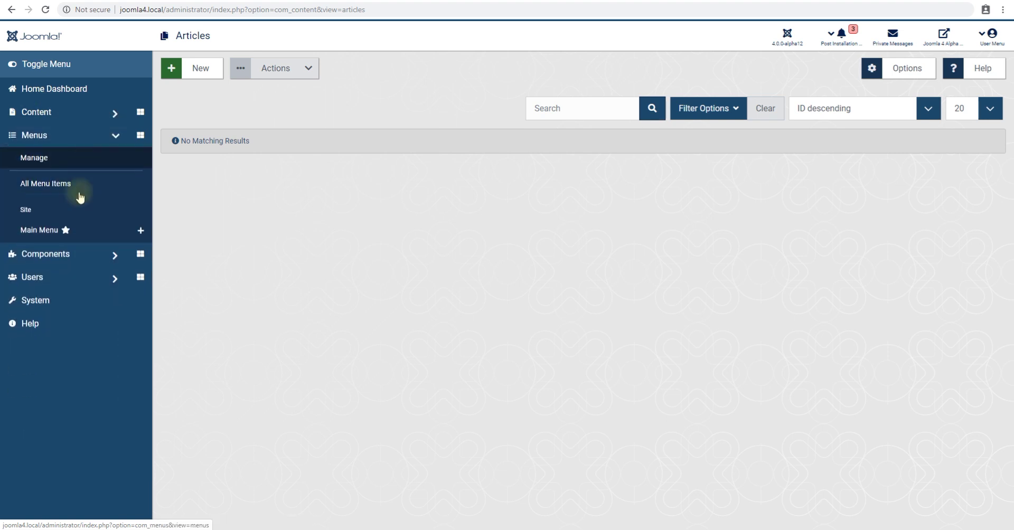
{"action": "left_click", "coordinate": [43, 249]}
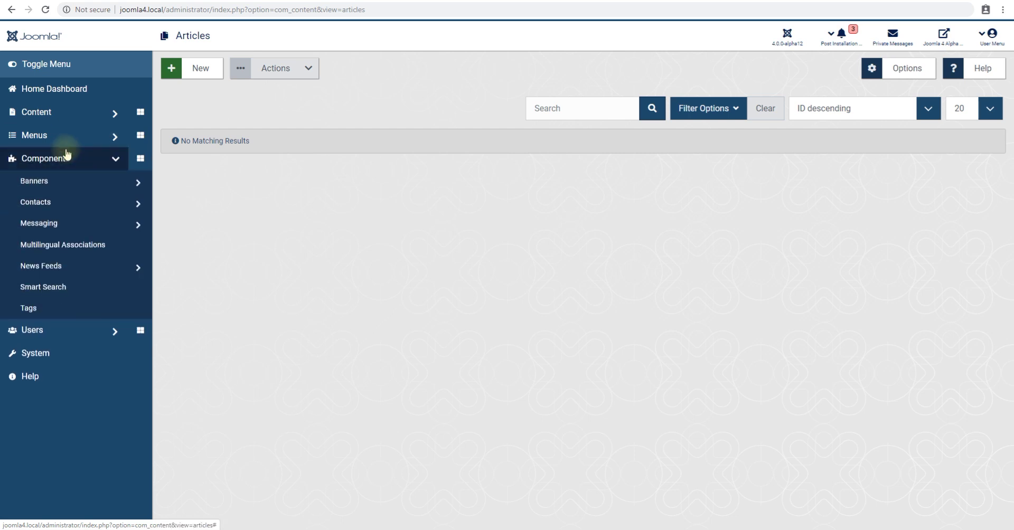
{"action": "left_click", "coordinate": [41, 183]}
{"action": "left_click", "coordinate": [63, 202]}
{"action": "left_click", "coordinate": [51, 184]}
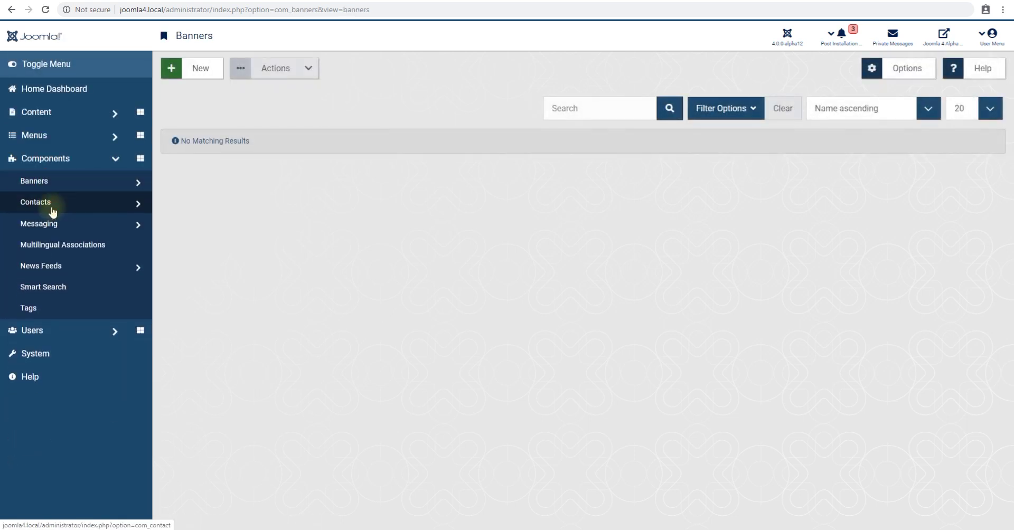
{"action": "left_click", "coordinate": [63, 204]}
{"action": "left_click", "coordinate": [57, 204]}
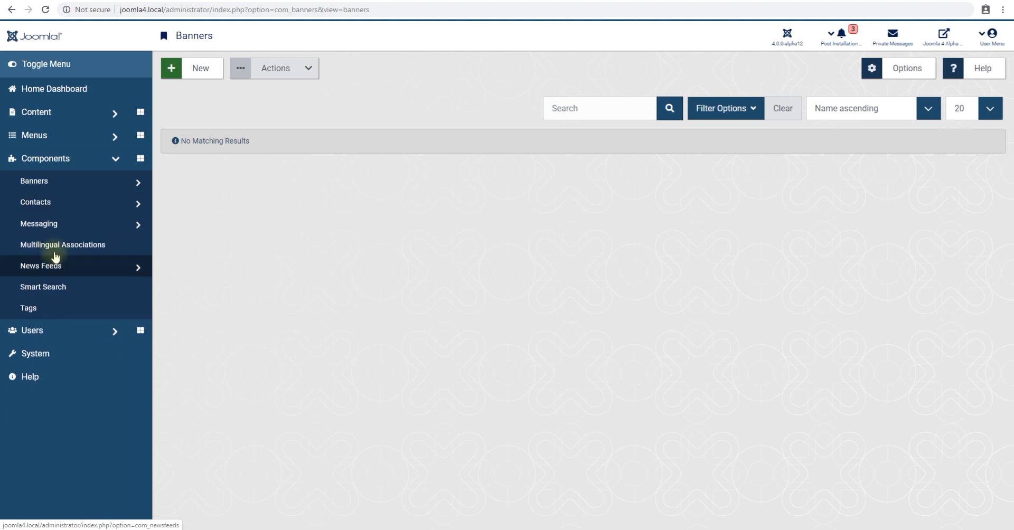
Open a new user form from user management and examine its Account Details fields
{"action": "left_click", "coordinate": [41, 333]}
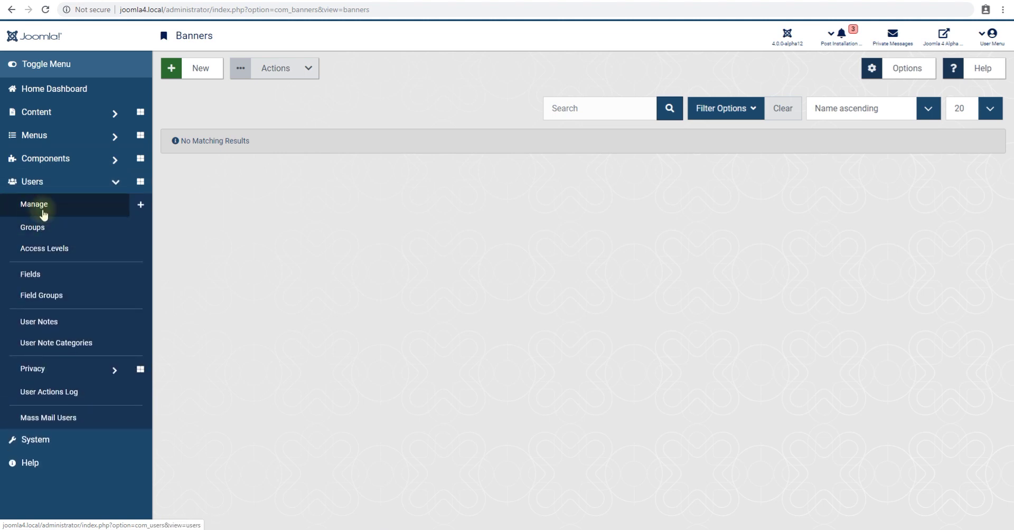
{"action": "left_click", "coordinate": [91, 215]}
{"action": "left_click", "coordinate": [139, 204]}
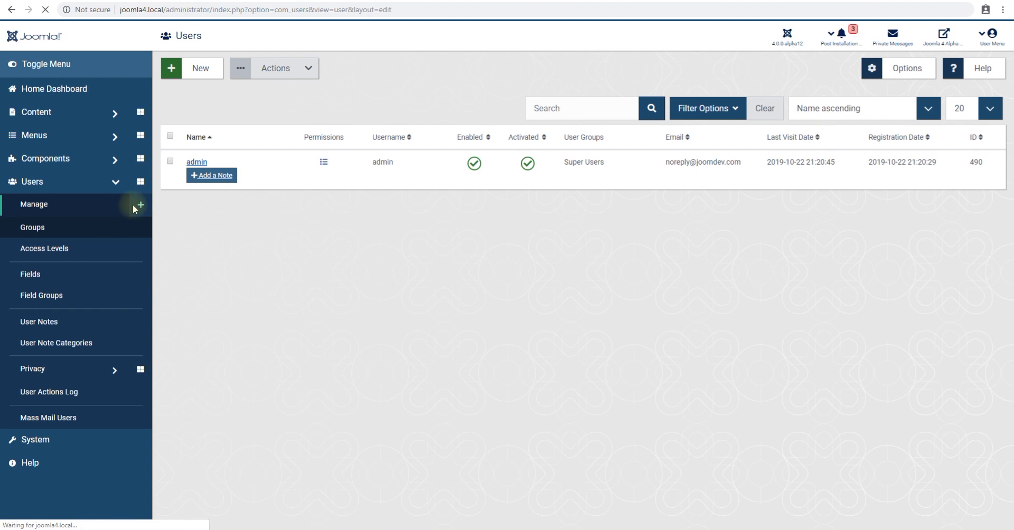
{"action": "scroll", "coordinate": [182, 201], "scroll_direction": "down", "scroll_amount": 2}
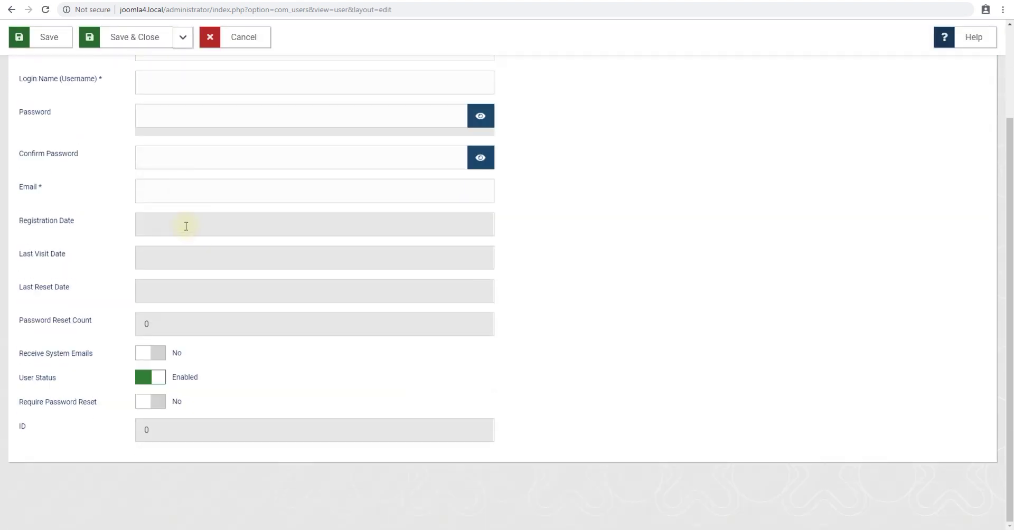
{"action": "scroll", "coordinate": [156, 406], "scroll_direction": "up", "scroll_amount": 2}
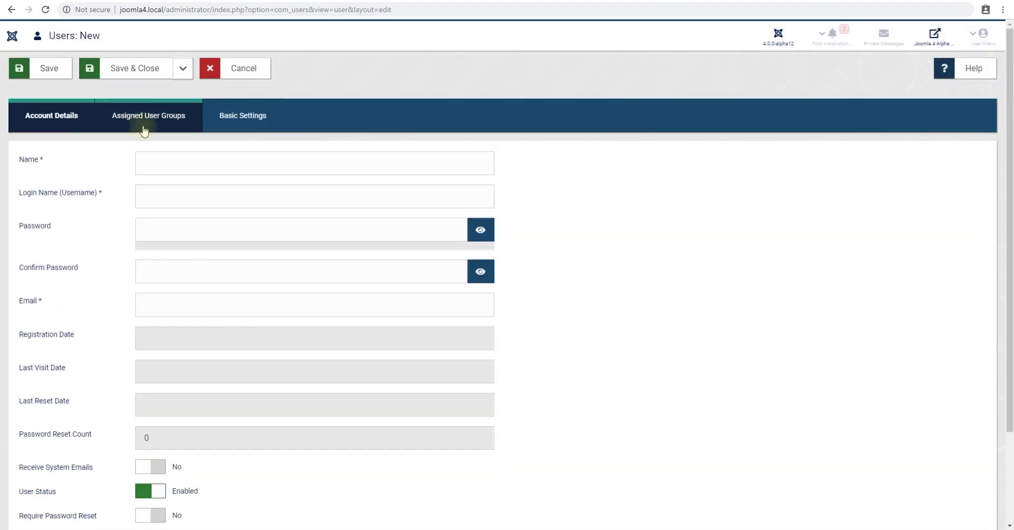
Review the new user's Basic Settings choices for backend language, template style, editor and time zone, and cancel the form
{"action": "left_click", "coordinate": [236, 112]}
{"action": "left_click", "coordinate": [444, 204]}
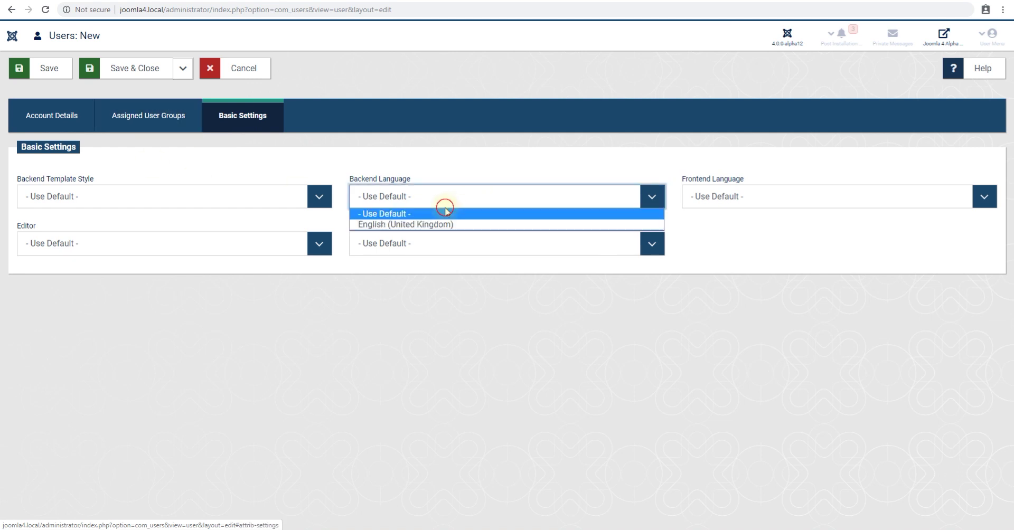
{"action": "left_click", "coordinate": [419, 191]}
{"action": "left_click", "coordinate": [236, 201]}
{"action": "left_click", "coordinate": [236, 201]}
{"action": "left_click", "coordinate": [182, 243]}
{"action": "left_click", "coordinate": [182, 242]}
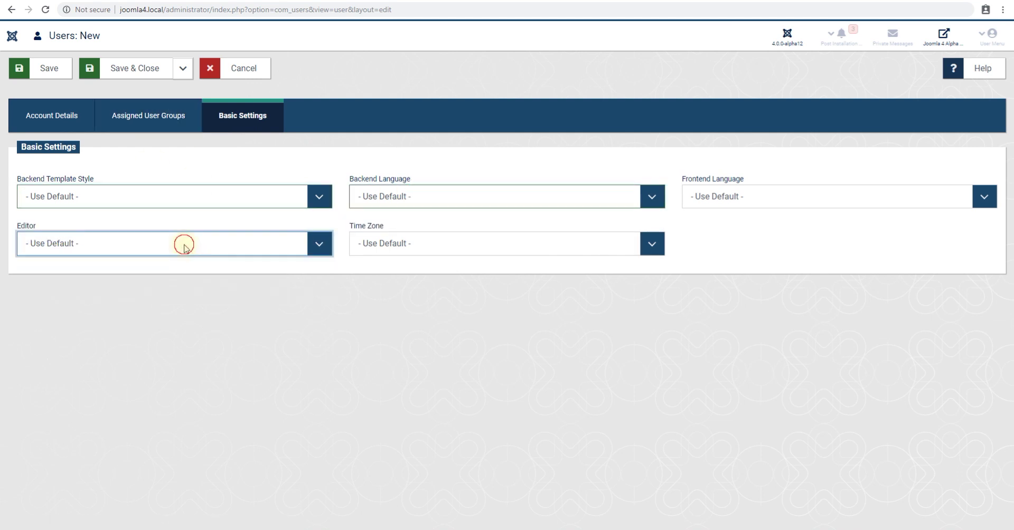
{"action": "left_click", "coordinate": [495, 243]}
{"action": "key", "text": "Down"}
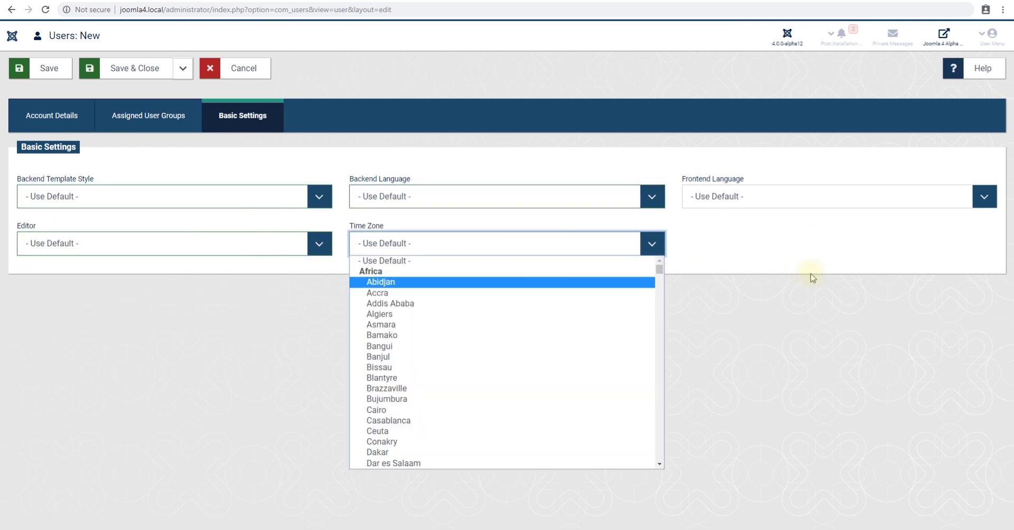
{"action": "left_click", "coordinate": [811, 278]}
{"action": "left_click", "coordinate": [243, 68]}
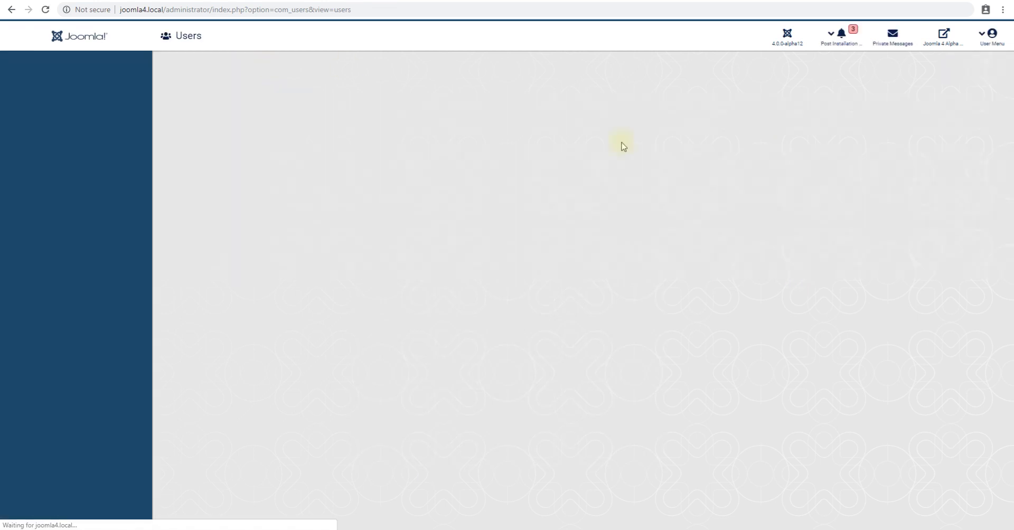
Check the Post Installation Messages entries and the bulk Actions control for the account in the users list
{"action": "left_click", "coordinate": [840, 36]}
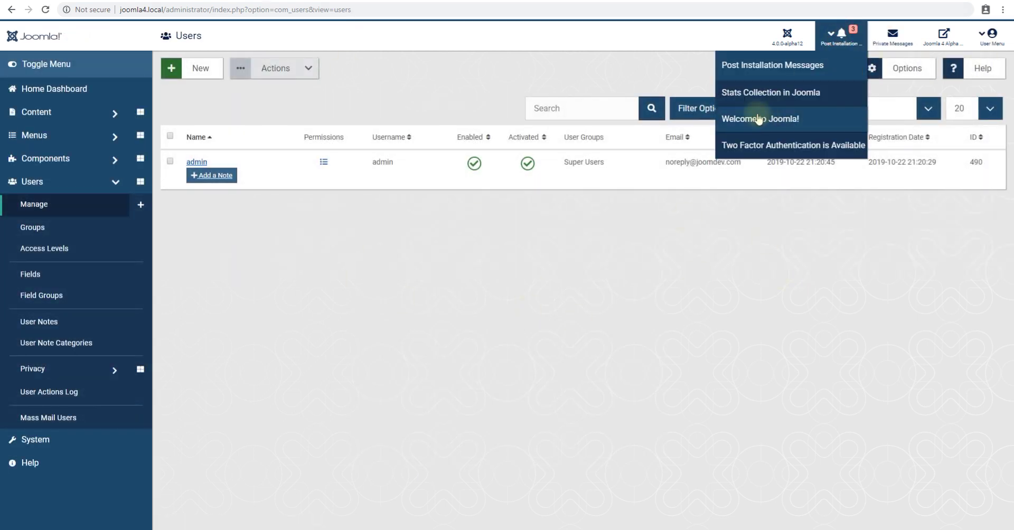
{"action": "left_click", "coordinate": [631, 291]}
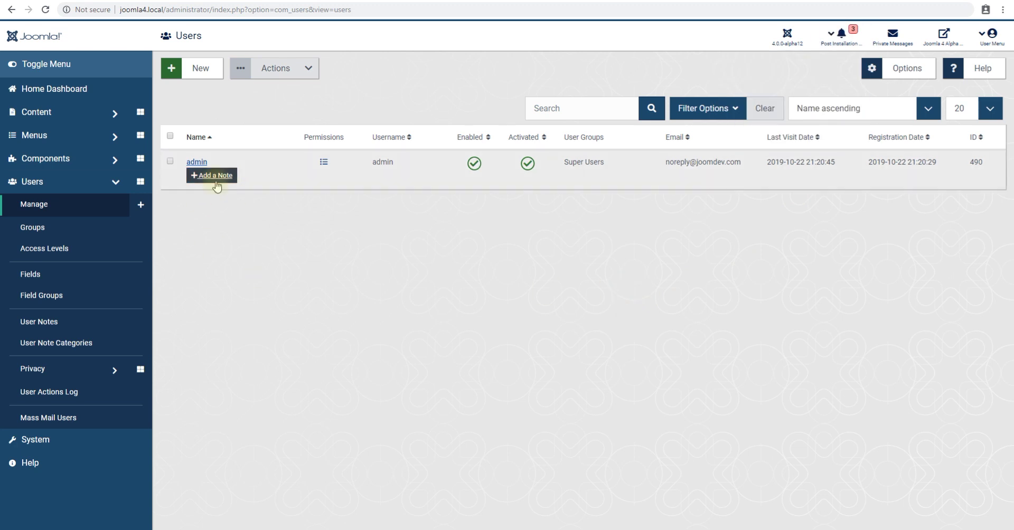
{"action": "left_click", "coordinate": [306, 68]}
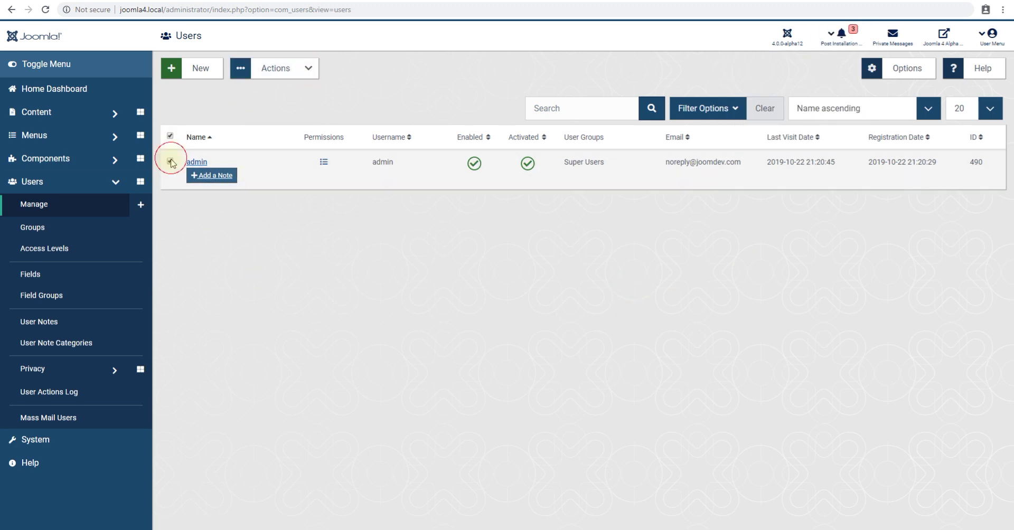
Open the System dashboard
{"action": "left_click", "coordinate": [46, 442]}
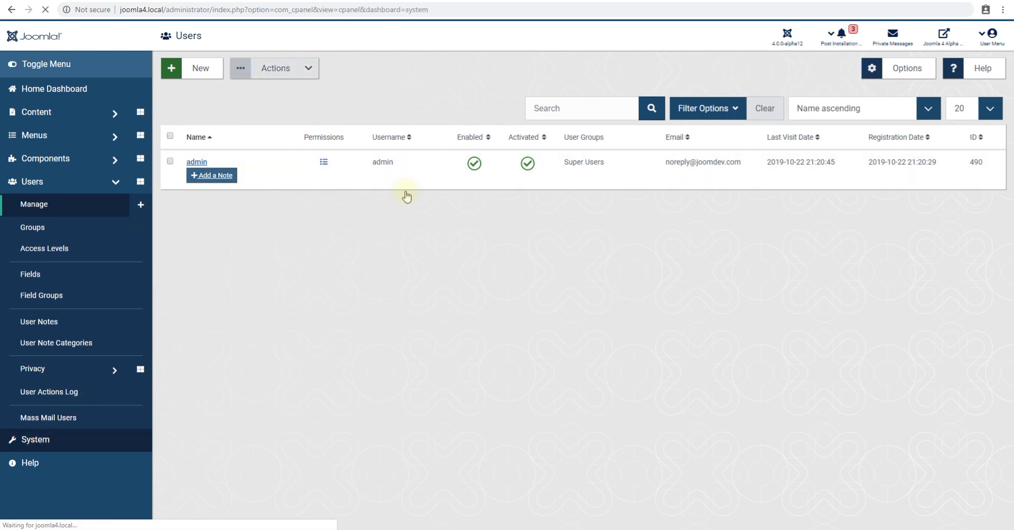